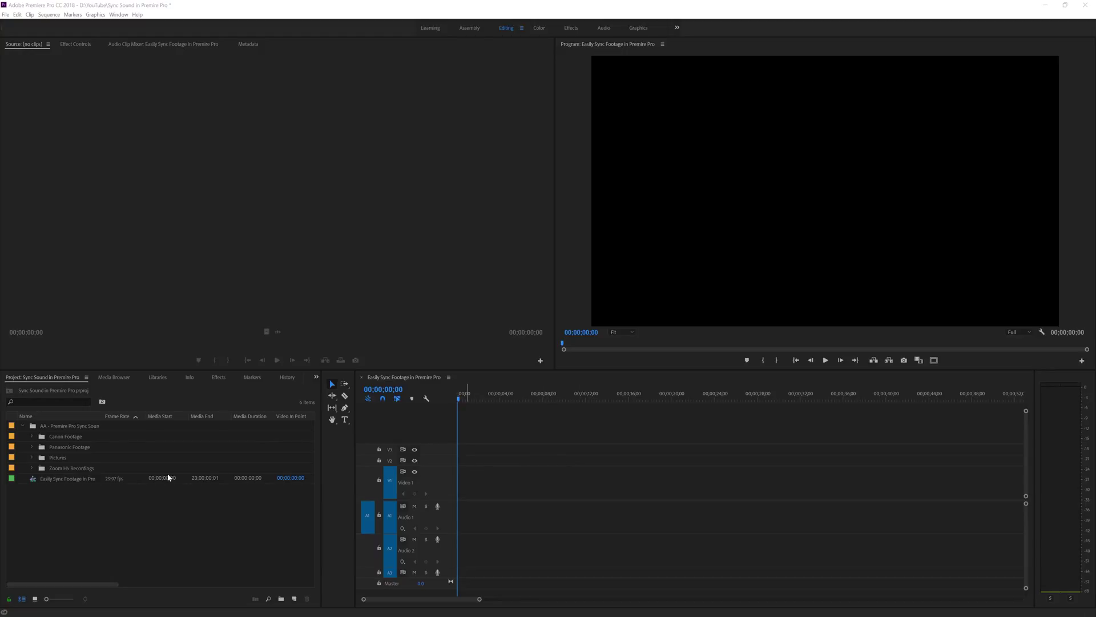
# Expand the Canon Footage, Panasonic Footage and Zoom H5 Recordings bins
pyautogui.click(31, 437)
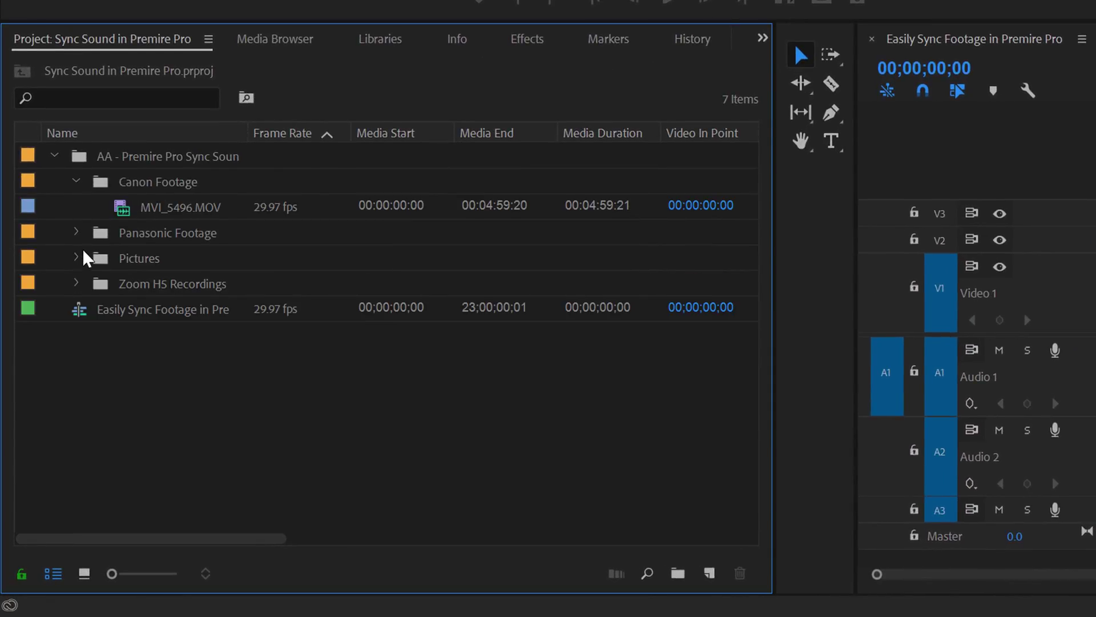
pyautogui.click(76, 232)
pyautogui.click(76, 308)
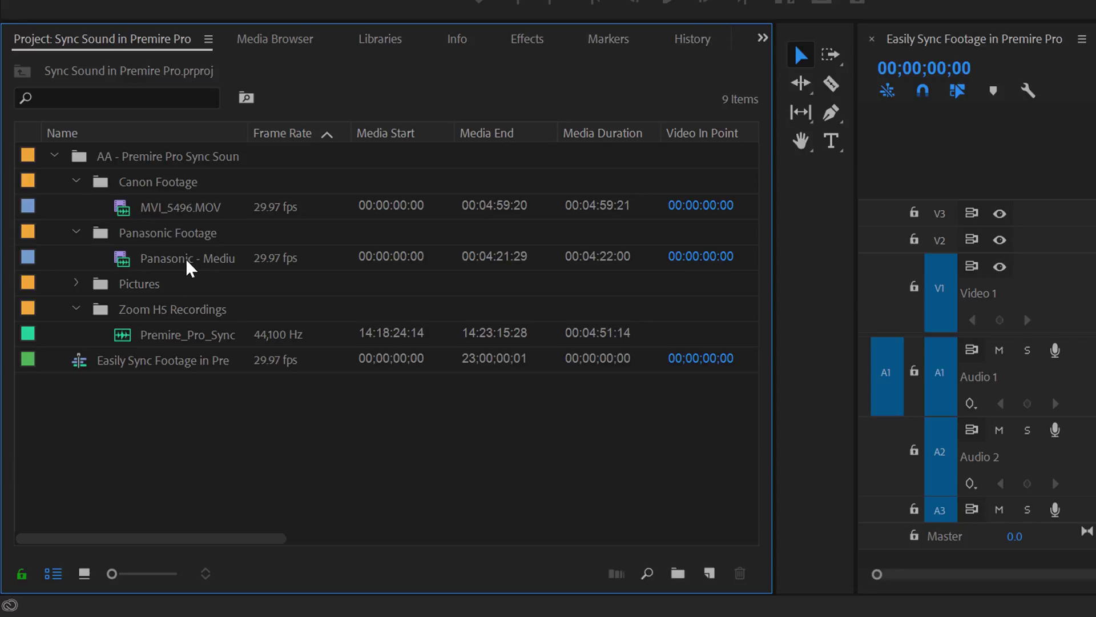
# Put the Panasonic - Medium Close Up clip on the timeline and scrub to the clap spike near 00;00;08
pyautogui.moveTo(188, 267); pyautogui.dragTo(1062, 320)
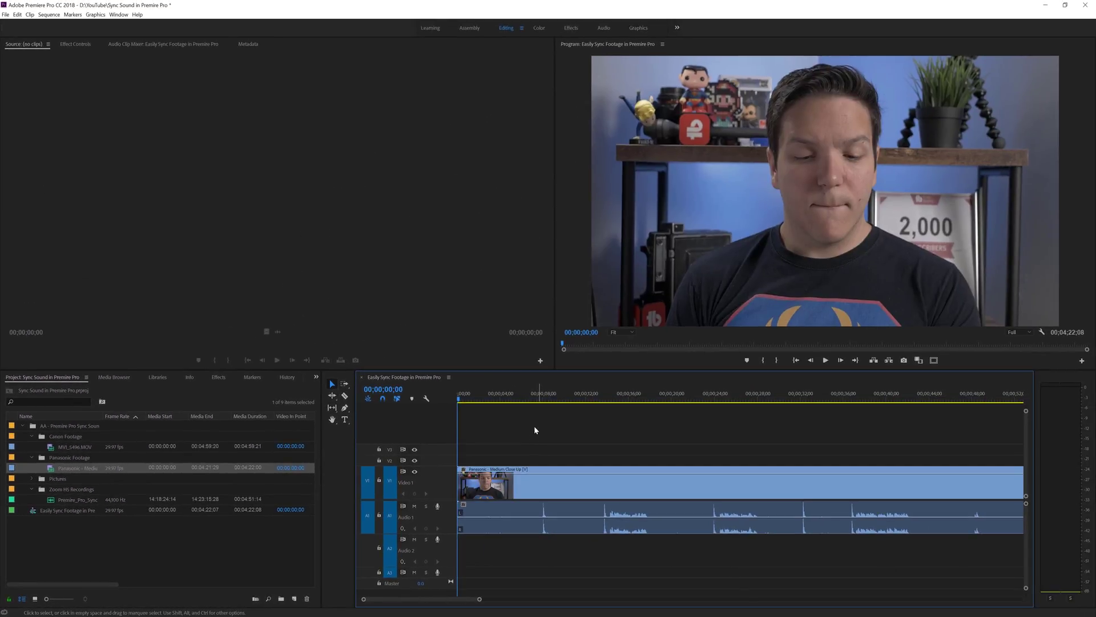
pyautogui.moveTo(538, 404); pyautogui.dragTo(543, 382)
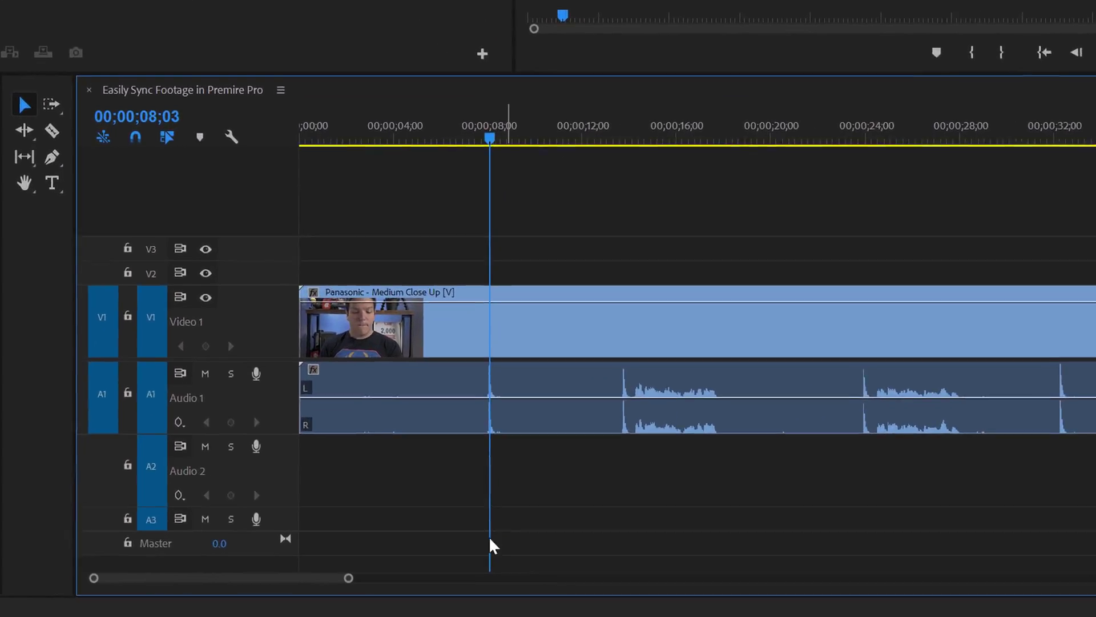
pyautogui.scroll(5, 474, 381)
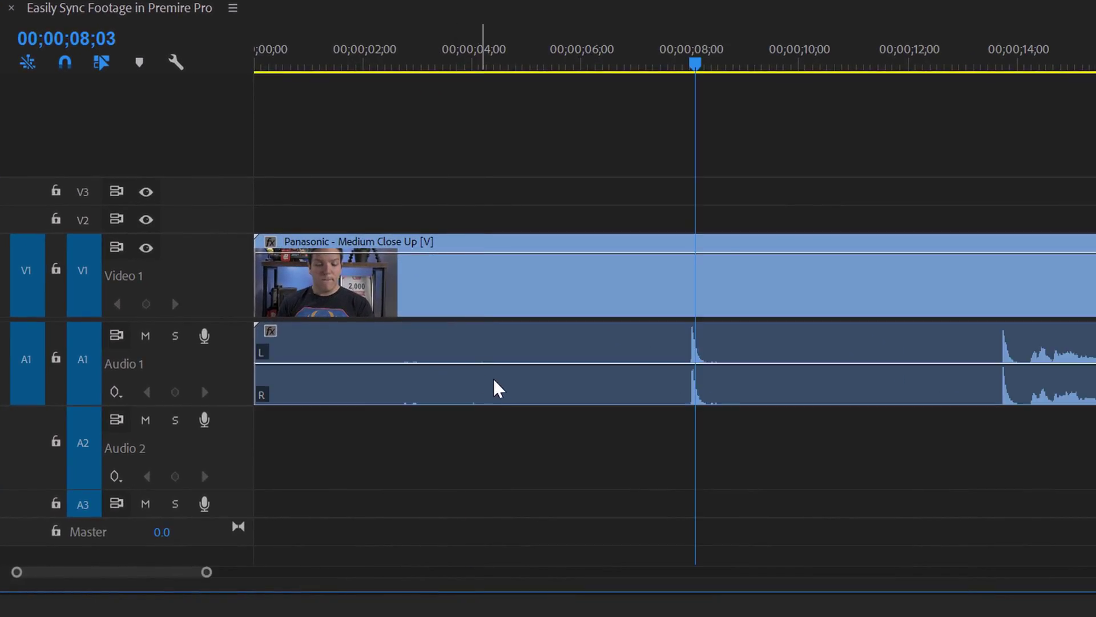
# Line the playhead up on the clap peak and place the Zoom H5 recording on track A2
pyautogui.moveTo(975, 63); pyautogui.dragTo(955, 57)
pyautogui.moveTo(553, 57); pyautogui.dragTo(590, 66)
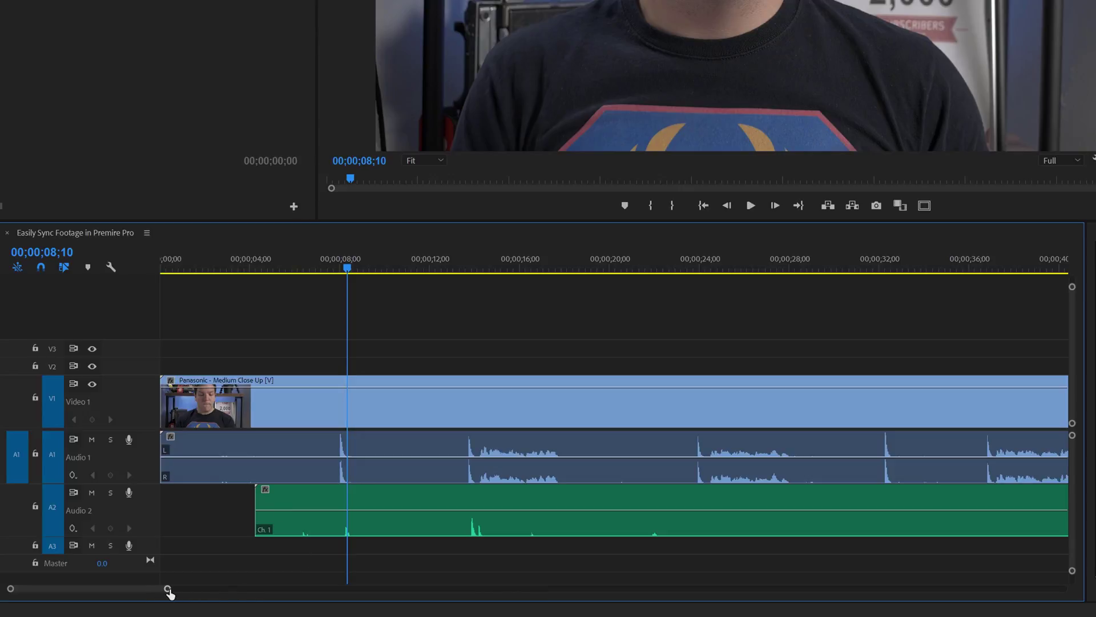
pyautogui.moveTo(167, 588); pyautogui.dragTo(354, 589)
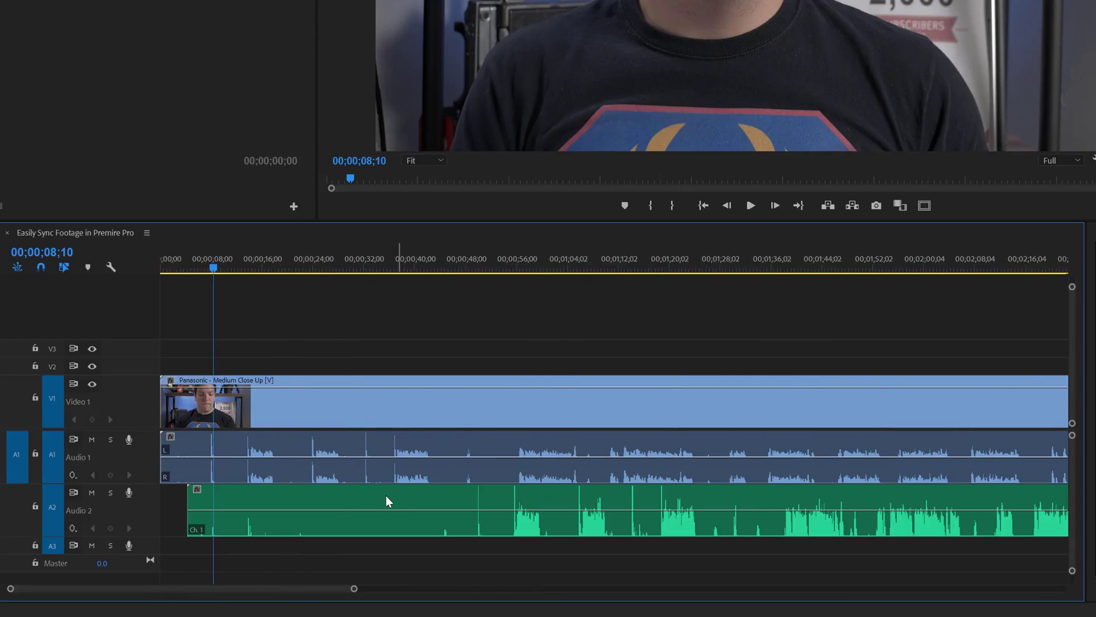
# Slide the Panasonic clip right toward the Zoom audio's clap and zoom in around it
pyautogui.moveTo(305, 421); pyautogui.dragTo(528, 411)
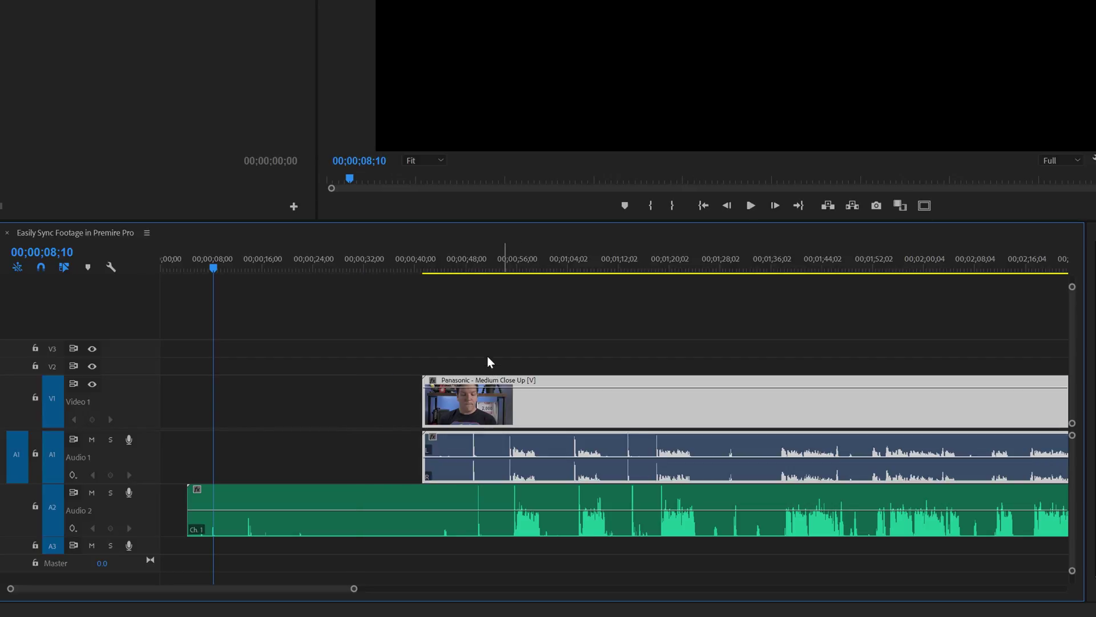
pyautogui.moveTo(478, 256)
pyautogui.mouseDown()
pyautogui.moveTo(459, 254)
pyautogui.moveTo(475, 259)
pyautogui.mouseUp()
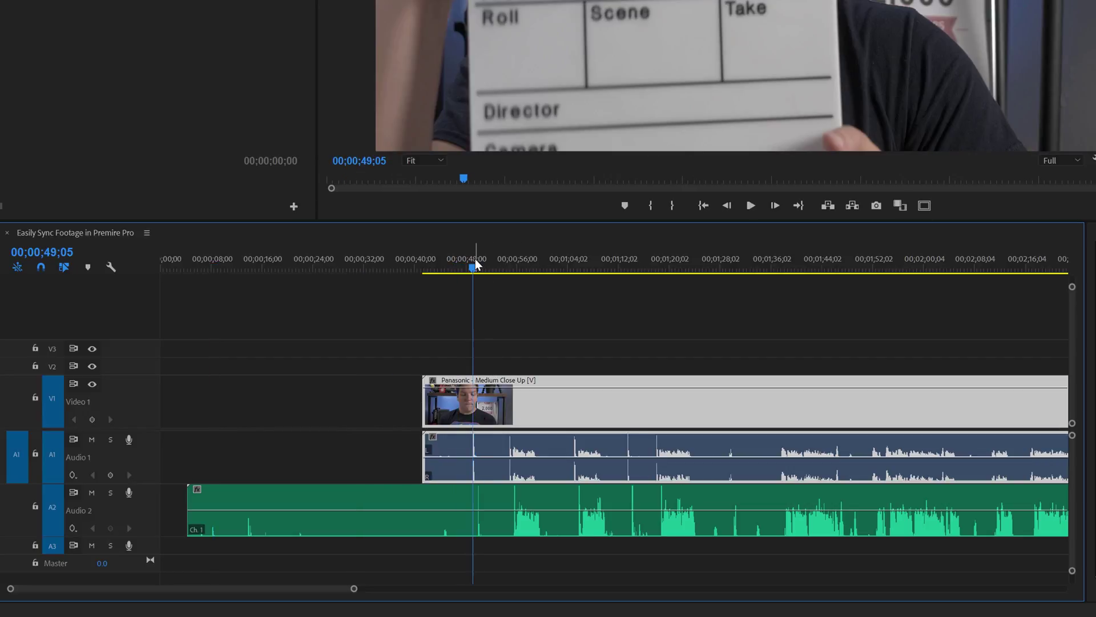
pyautogui.press('=')
pyautogui.press('=')
pyautogui.press('=')
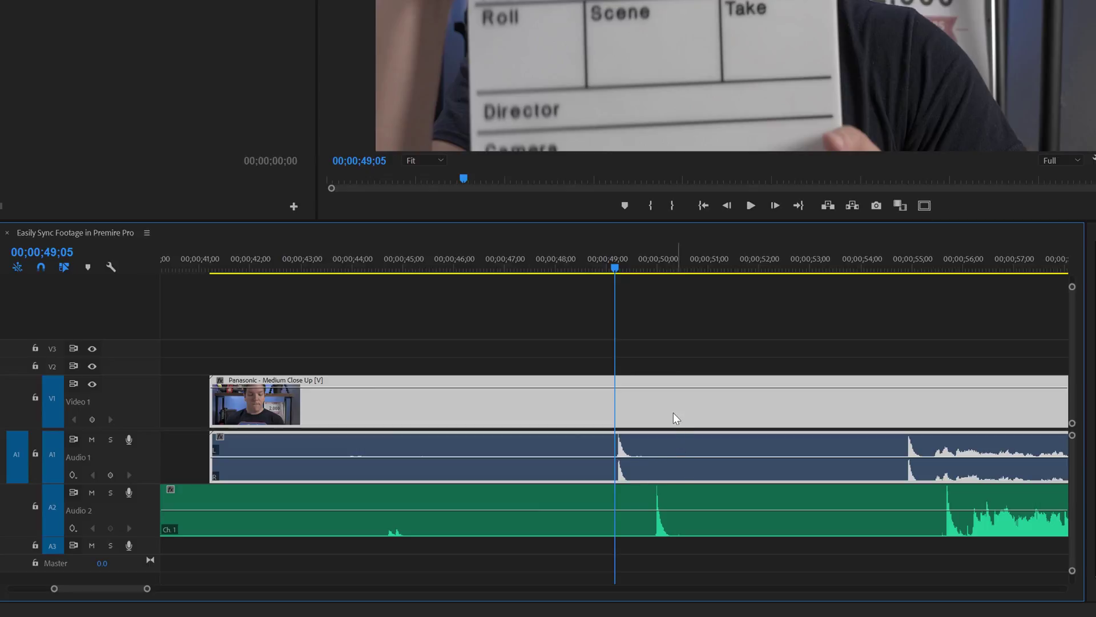
pyautogui.moveTo(677, 410); pyautogui.dragTo(695, 414)
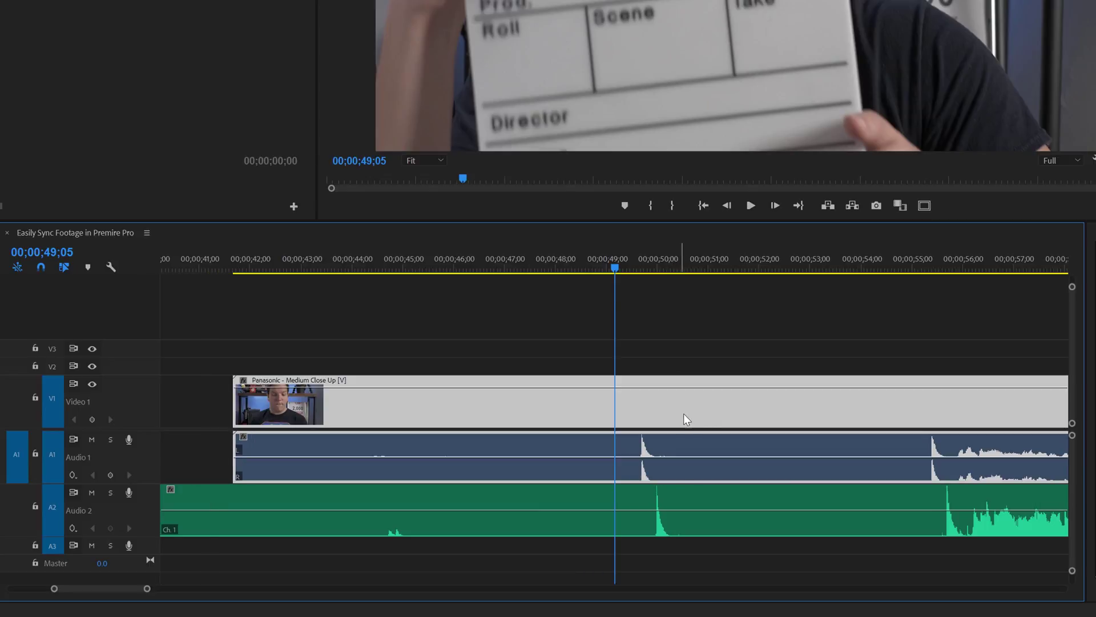
pyautogui.doubleClick(684, 414)
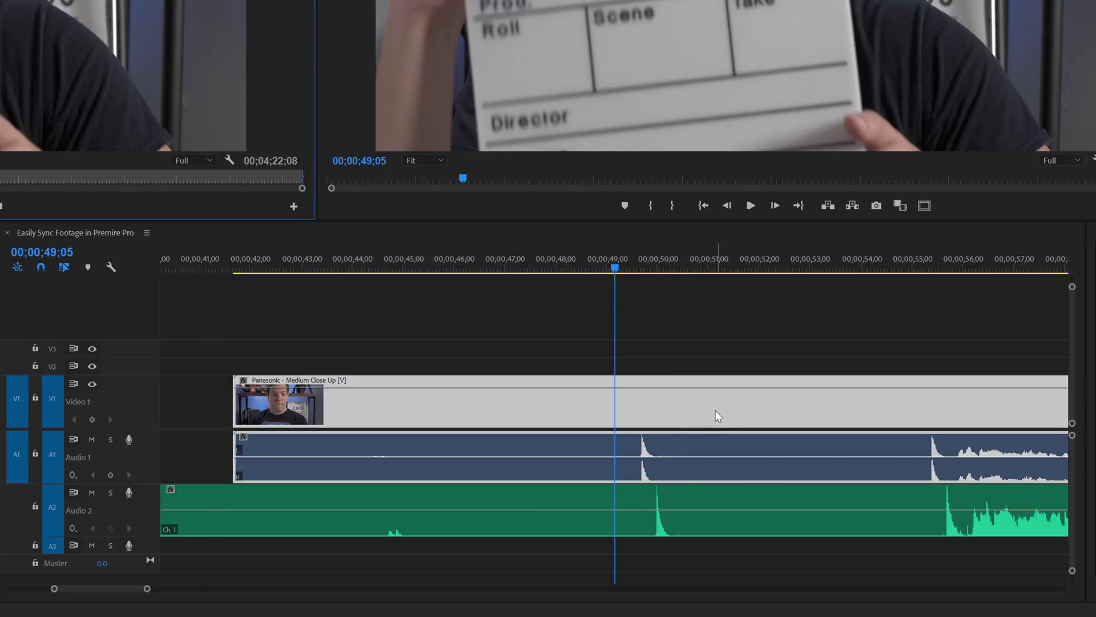
# Fine-tune the Panasonic clip until its clap spike sits within a frame of the Zoom spike
pyautogui.click(693, 402)
pyautogui.moveTo(693, 402)
pyautogui.mouseDown()
pyautogui.moveTo(705, 411)
pyautogui.moveTo(684, 403)
pyautogui.mouseUp()
pyautogui.click(660, 269)
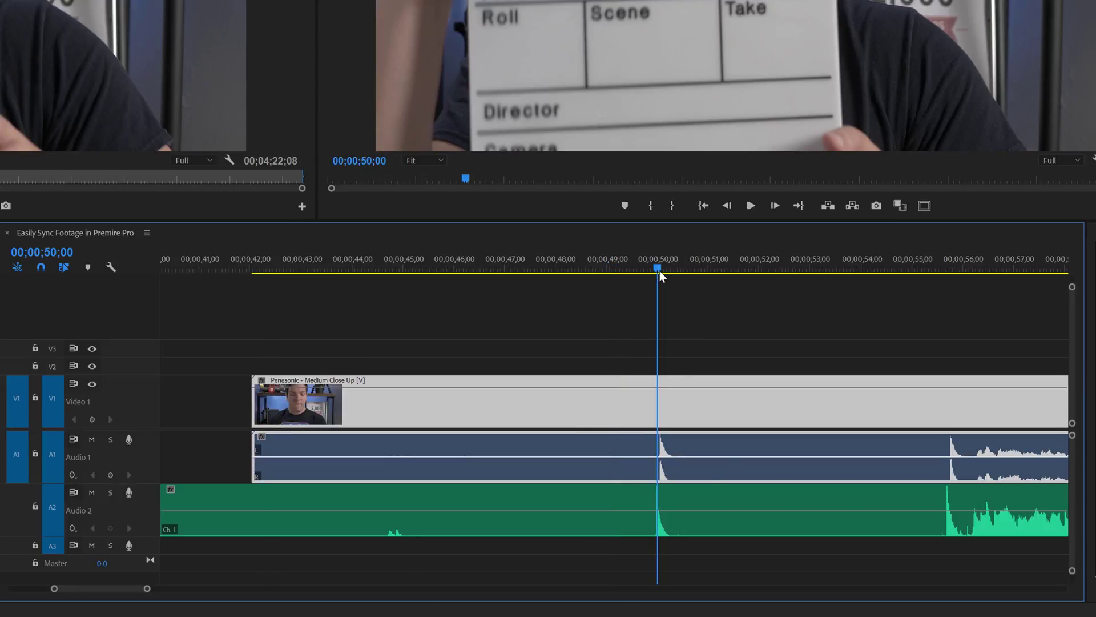
pyautogui.press('=')
pyautogui.press('=')
pyautogui.press('=')
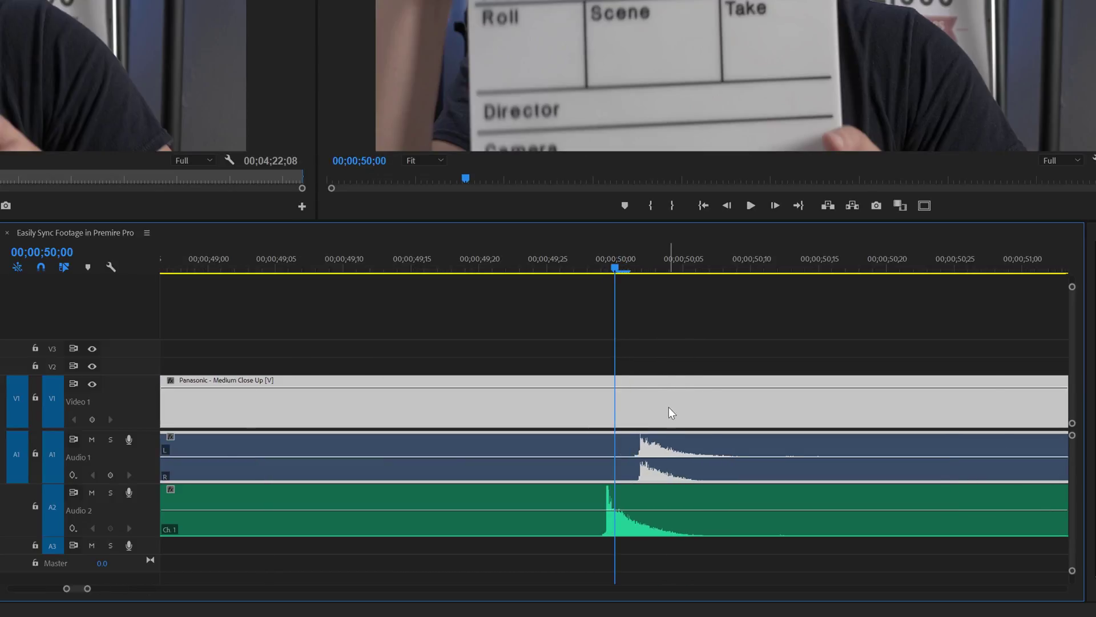
pyautogui.moveTo(670, 406); pyautogui.dragTo(622, 403)
pyautogui.moveTo(601, 275); pyautogui.dragTo(587, 273)
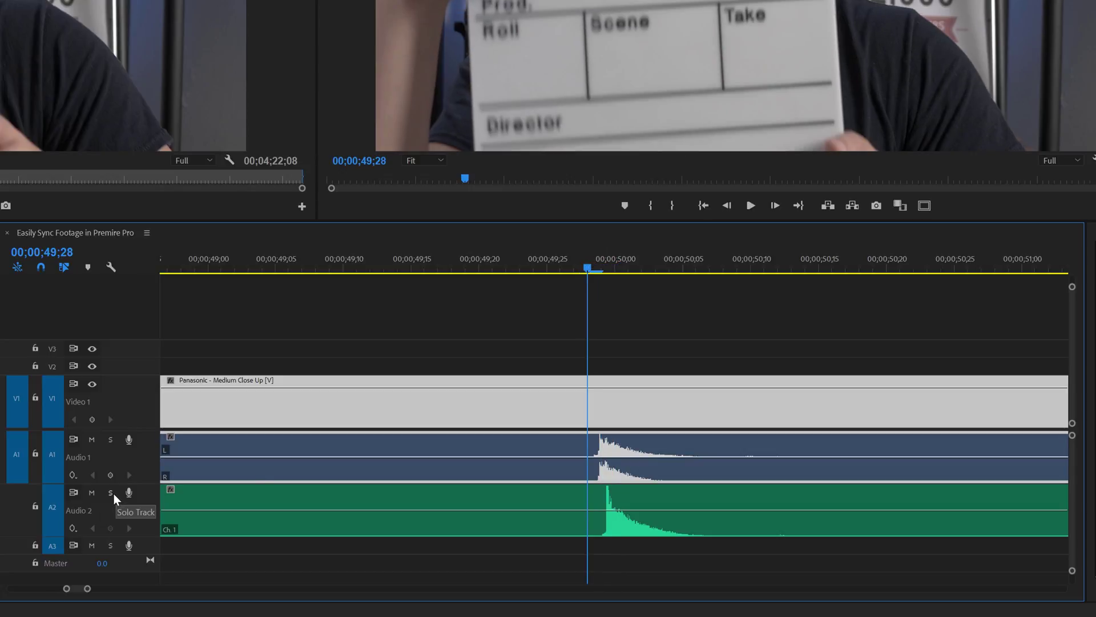
# Solo the Zoom H5 audio on A2 and play back past the clap to check sync
pyautogui.click(111, 493)
pyautogui.press('space')
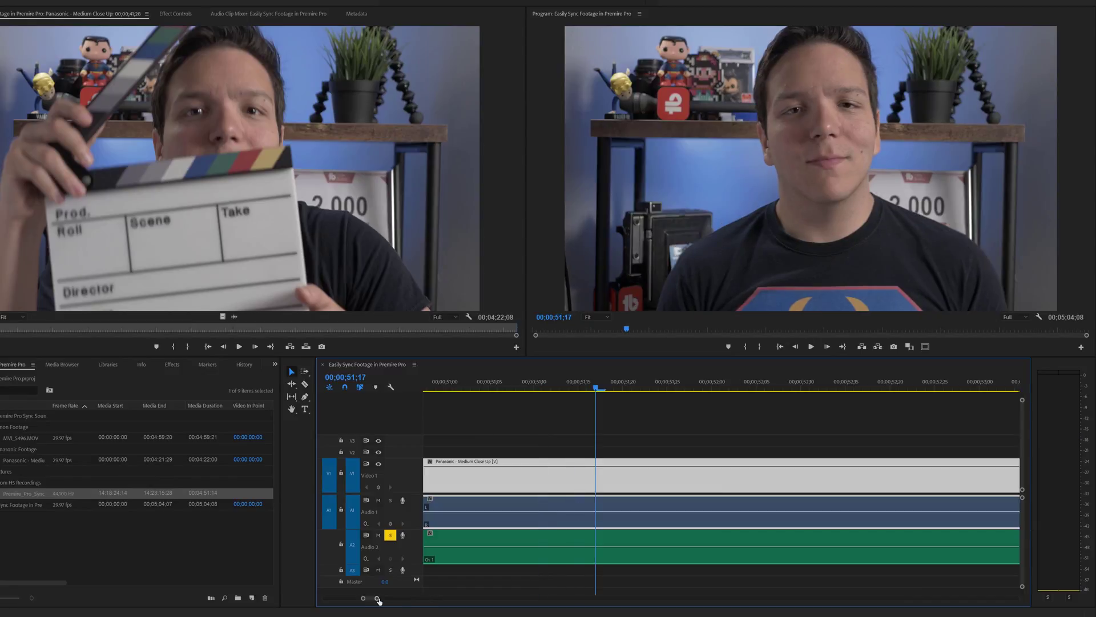
pyautogui.moveTo(378, 600); pyautogui.dragTo(521, 598)
pyautogui.click(704, 388)
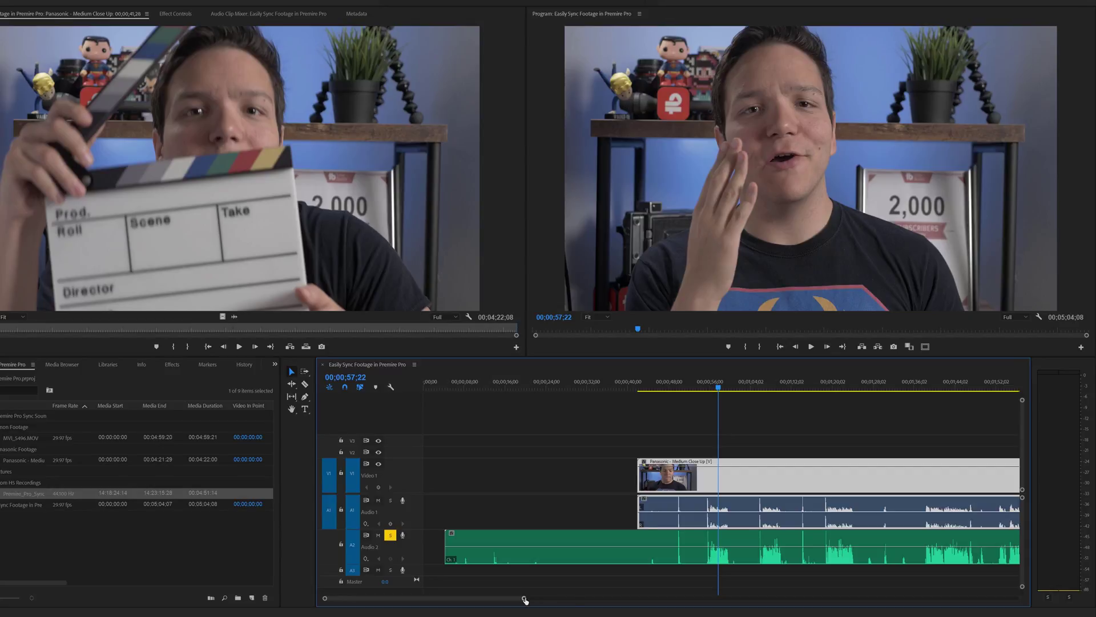
# Zoom out and marquee-select the Panasonic video on V1 and its camera audio on A1
pyautogui.moveTo(525, 600); pyautogui.dragTo(701, 598)
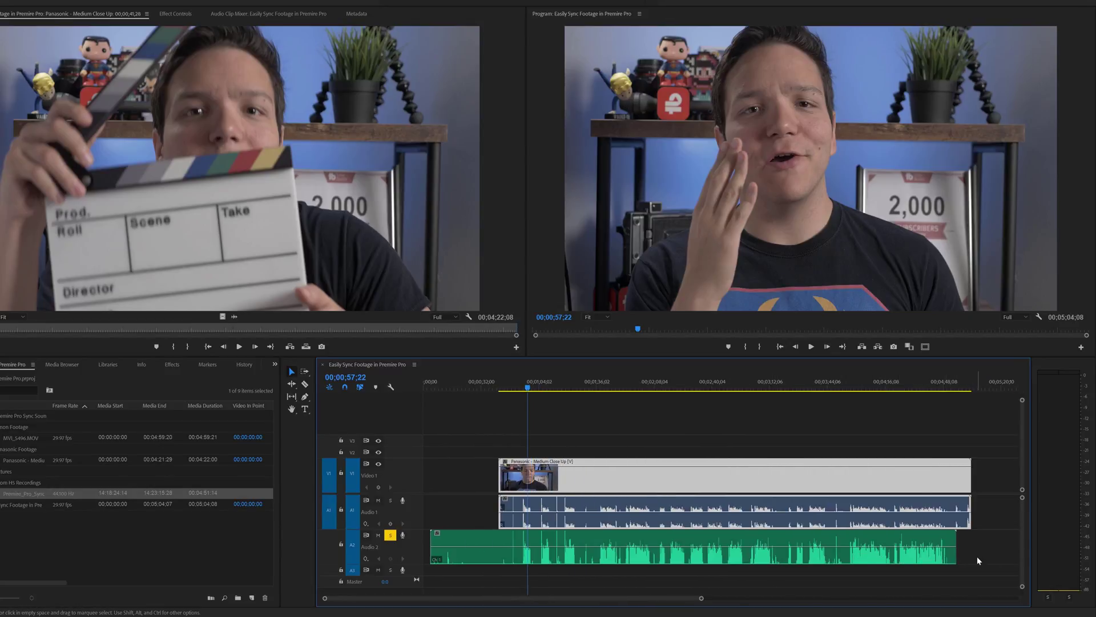
pyautogui.moveTo(977, 557); pyautogui.dragTo(972, 511)
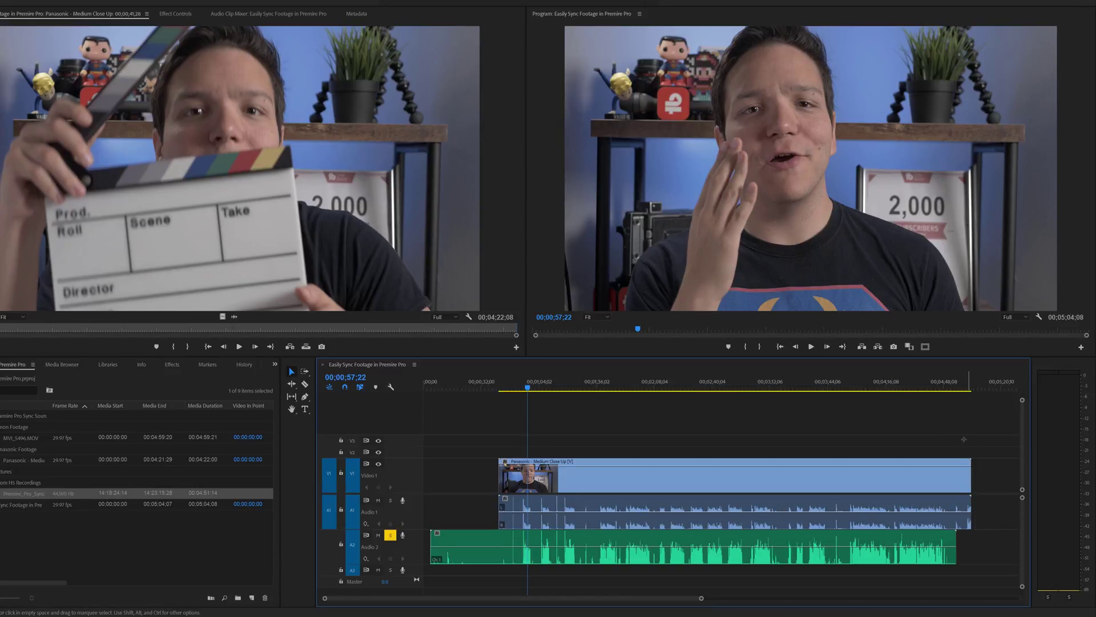
pyautogui.moveTo(964, 439); pyautogui.dragTo(887, 516)
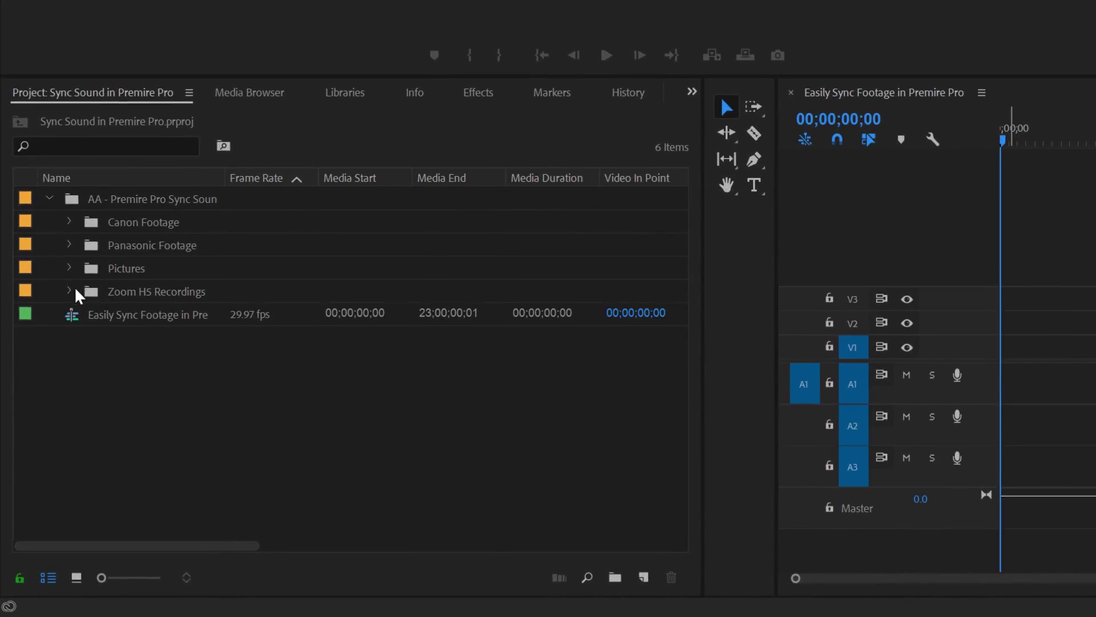
# Expand the Zoom H5 and Panasonic bins and select both the Zoom audio and Panasonic clip
pyautogui.click(69, 291)
pyautogui.click(69, 246)
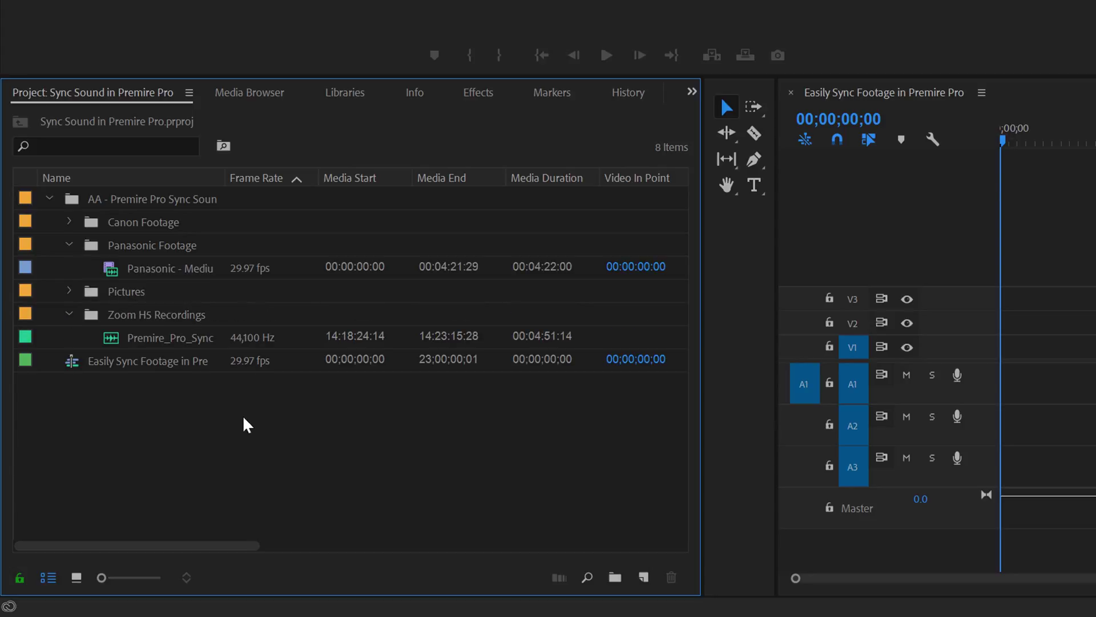
pyautogui.keyDown('ctrl'); pyautogui.click(187, 340); pyautogui.keyUp('ctrl')
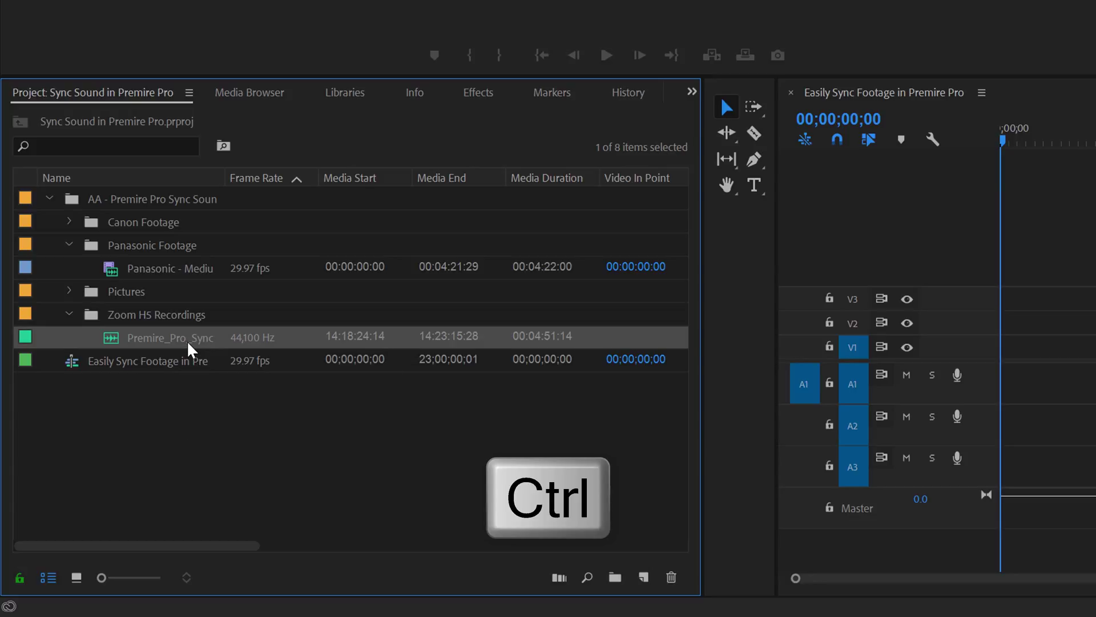
pyautogui.keyDown('ctrl'); pyautogui.click(211, 269); pyautogui.keyUp('ctrl')
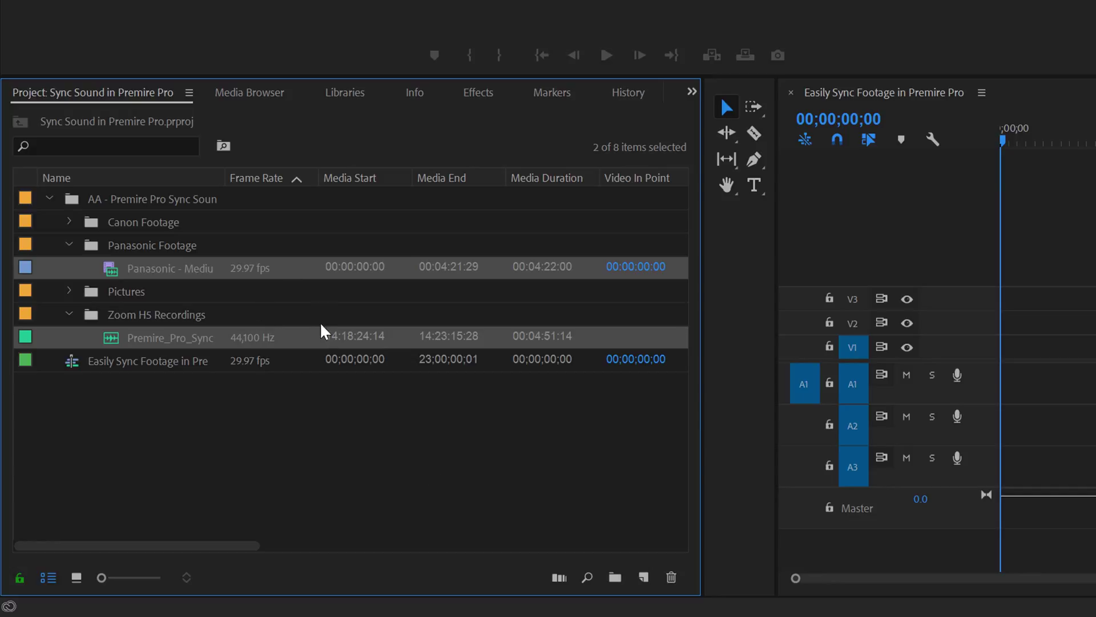
pyautogui.rightClick(331, 275)
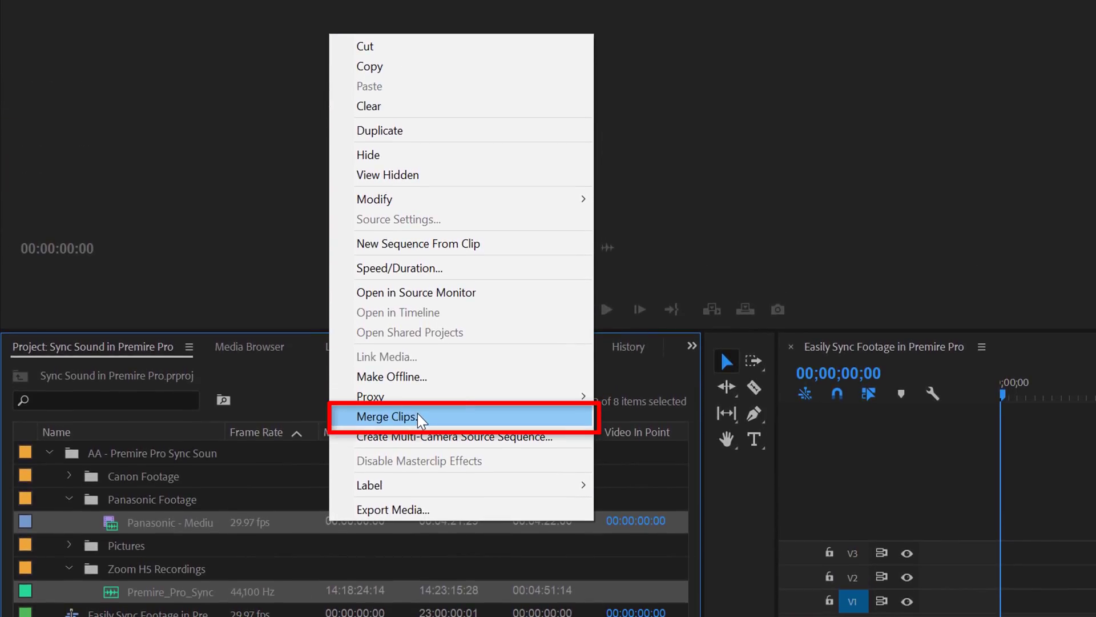
# Choose Merge Clips, producing 'Panasonic - Medium Close Up - Merged' synchronized by Audio
pyautogui.click(422, 420)
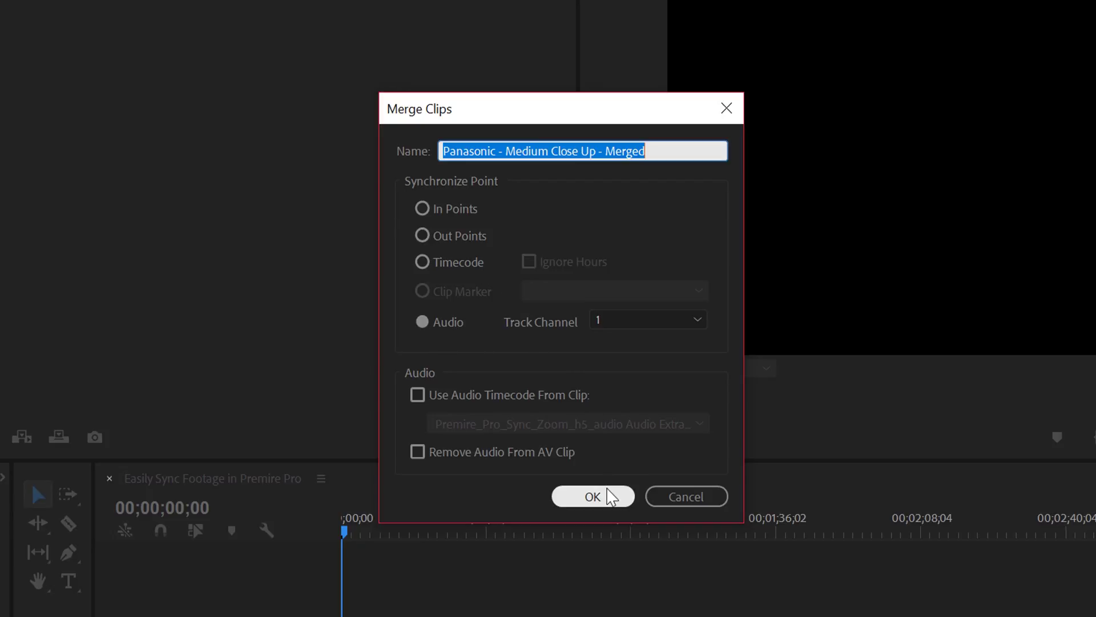
# Confirm the audio-synced merge, put the merged clip on the timeline and zoom in on the clapper snap
pyautogui.click(608, 495)
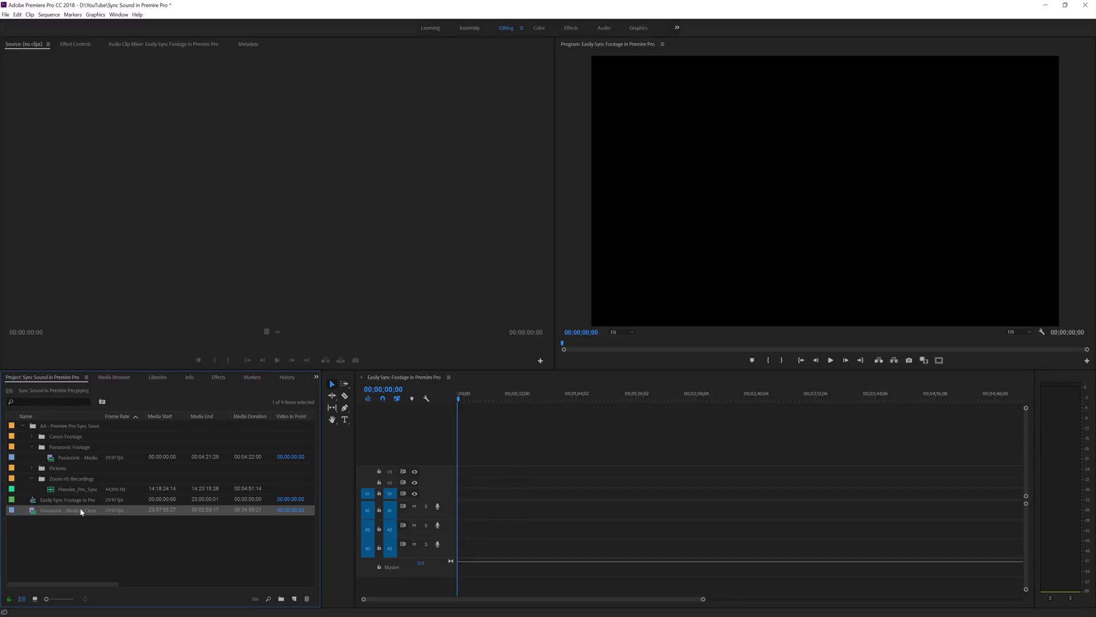
pyautogui.moveTo(342, 517); pyautogui.dragTo(465, 494)
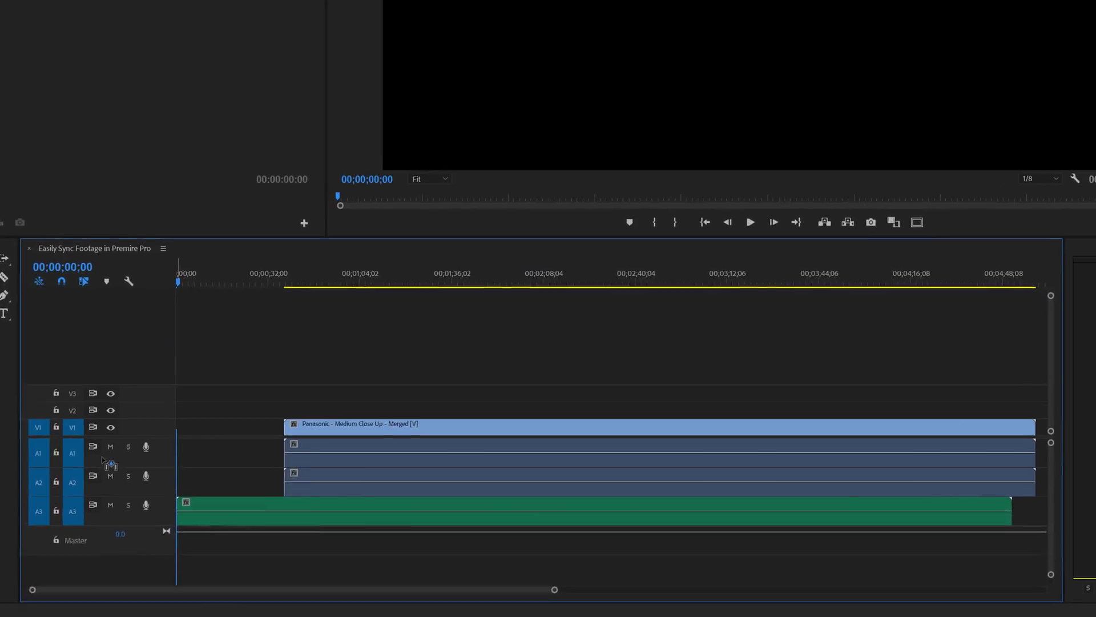
pyautogui.click(222, 240)
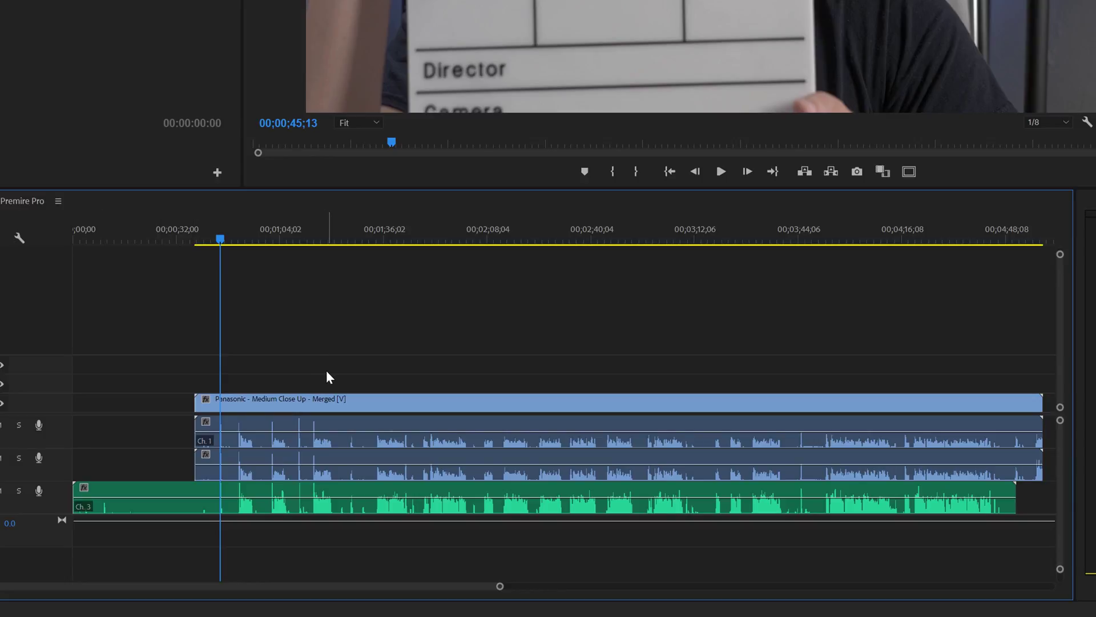
pyautogui.press('=')
pyautogui.press('=')
pyautogui.press('=')
pyautogui.press('=')
pyautogui.press('=')
pyautogui.press('=')
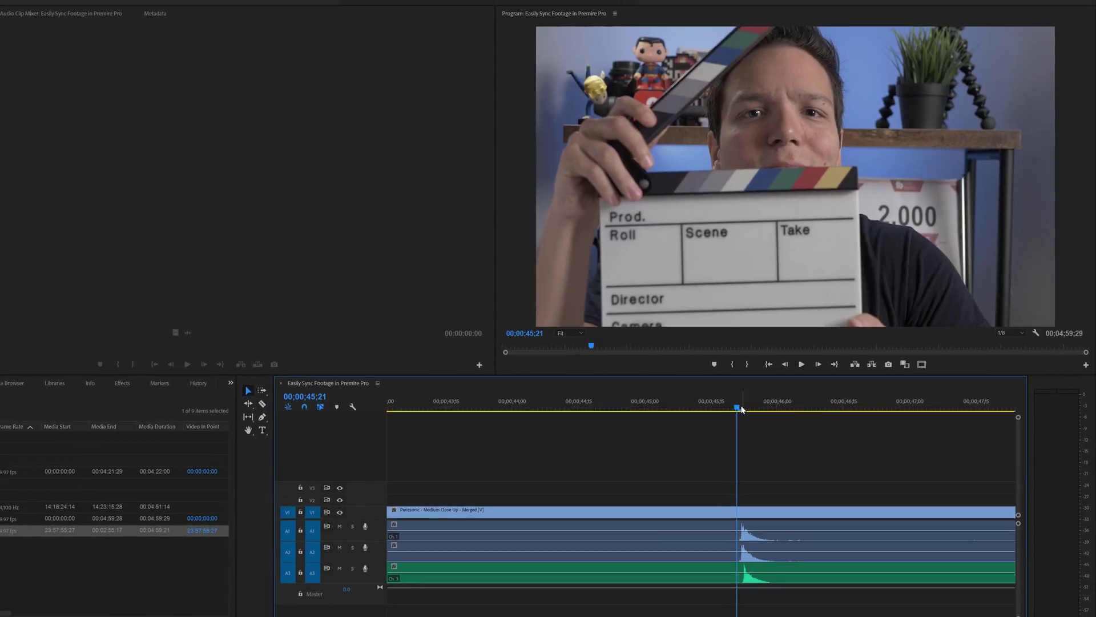
pyautogui.click(649, 271)
pyautogui.moveTo(733, 405)
pyautogui.mouseDown()
pyautogui.moveTo(780, 429)
pyautogui.moveTo(737, 426)
pyautogui.mouseUp()
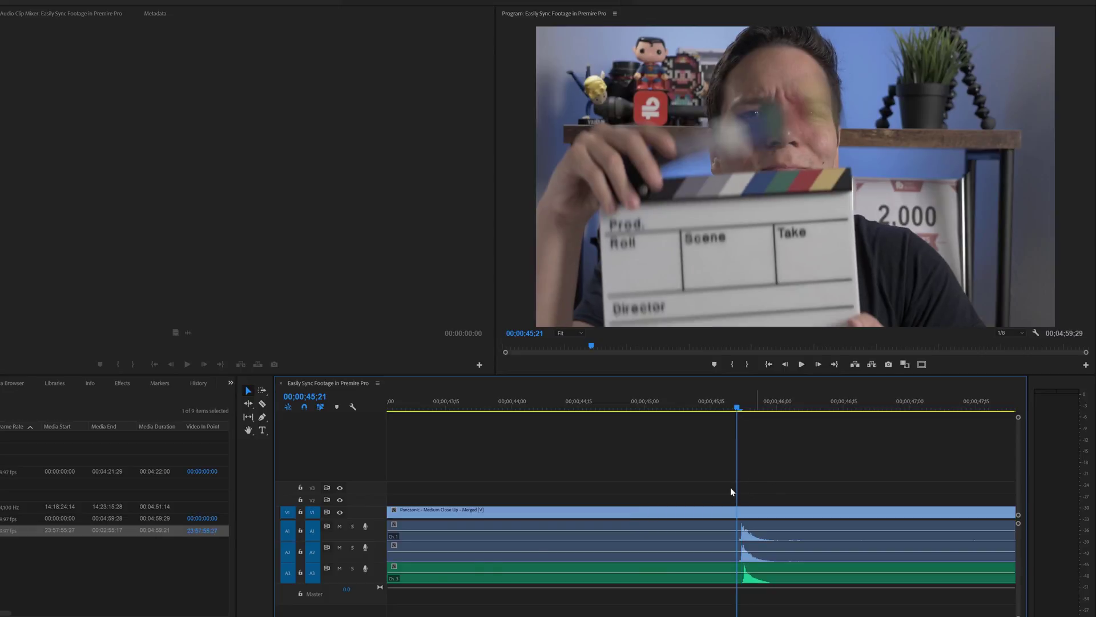
# Solo the Zoom H5 audio on A3 and play the merged clip from 51;10 to check sync
pyautogui.click(353, 568)
pyautogui.press('-')
pyautogui.press('-')
pyautogui.press('-')
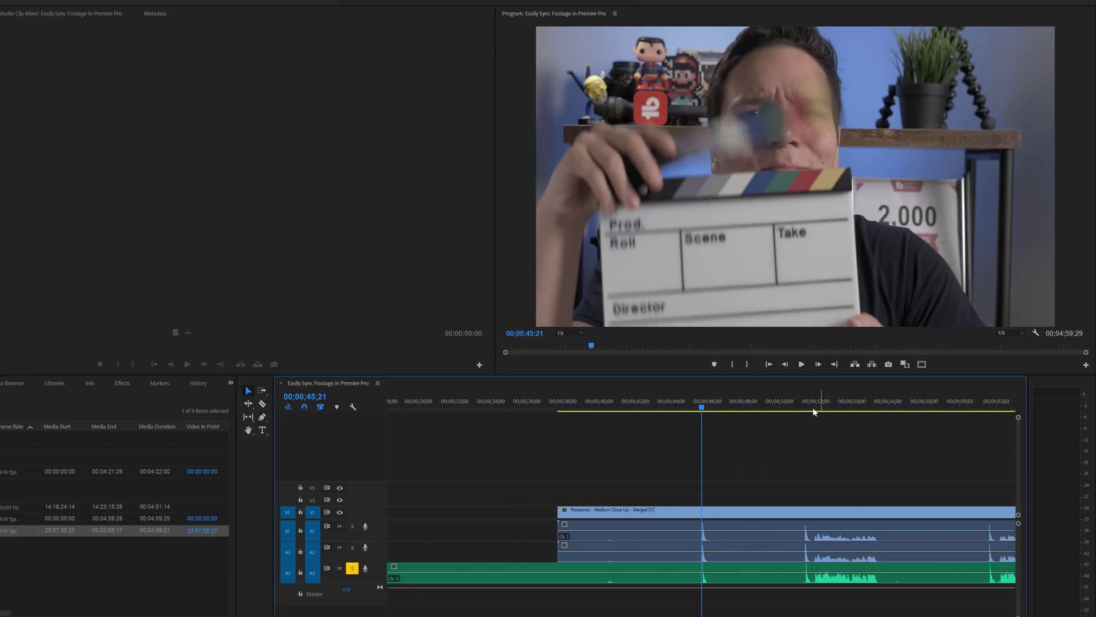
pyautogui.moveTo(811, 412); pyautogui.dragTo(804, 411)
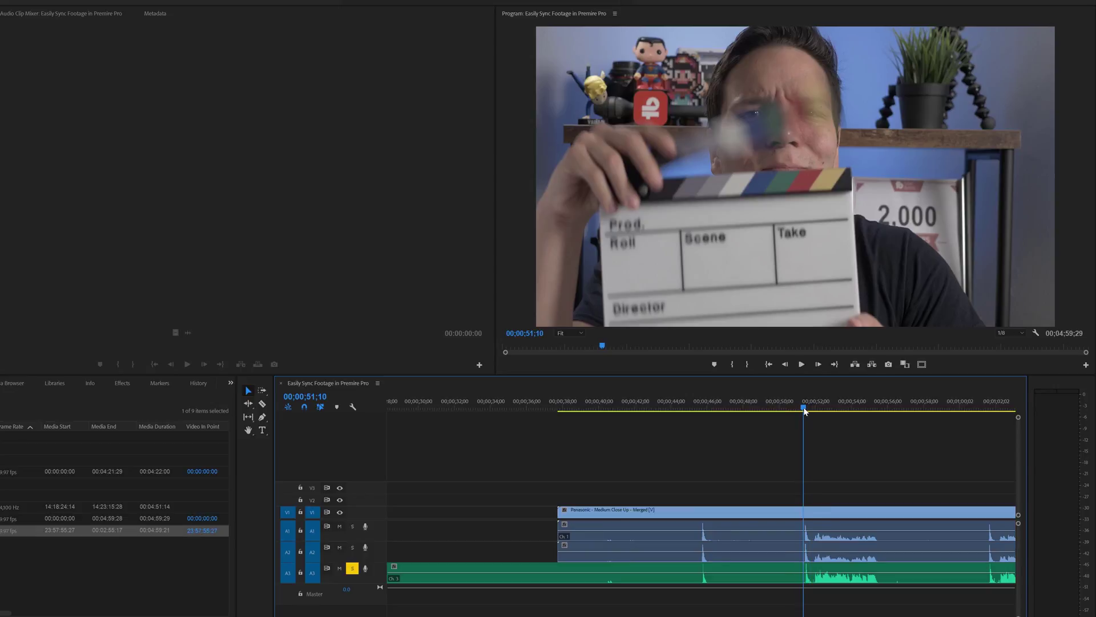
pyautogui.click(803, 365)
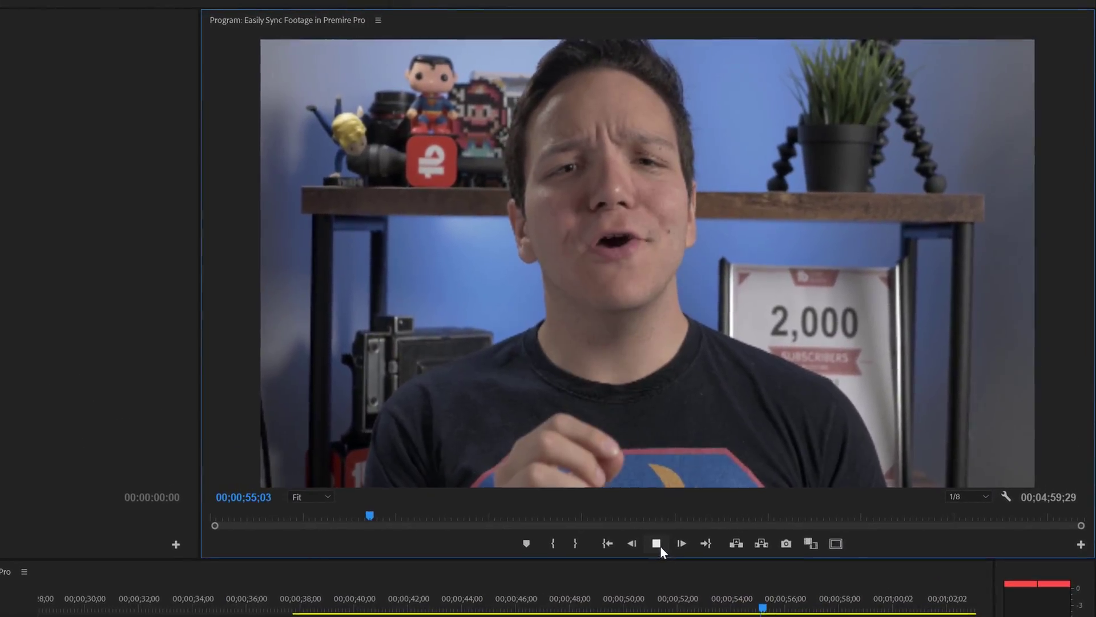
pyautogui.click(668, 530)
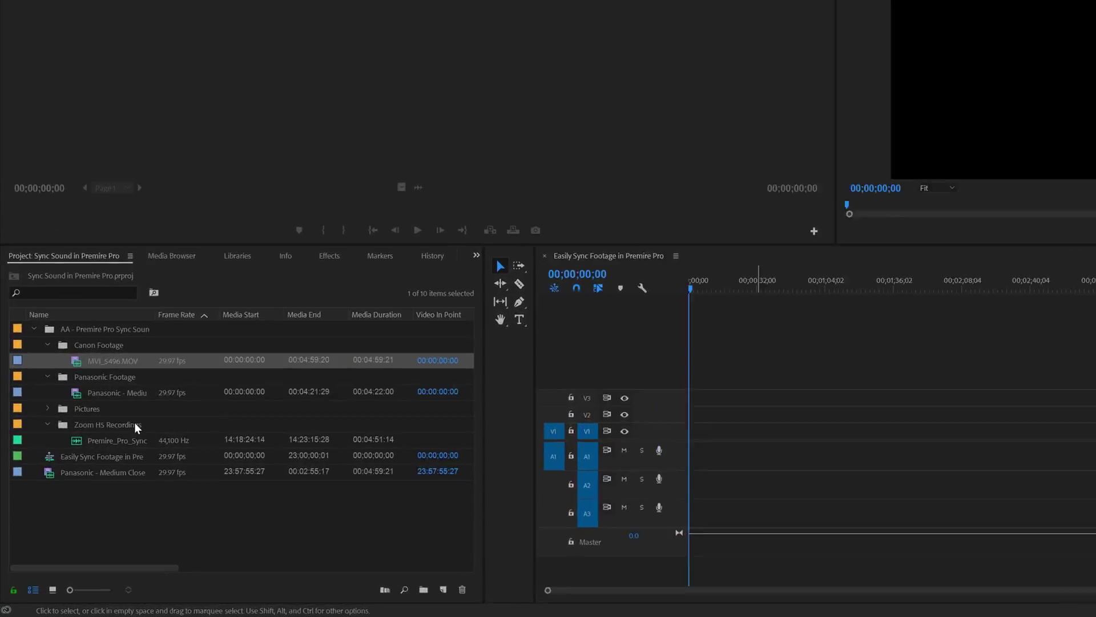
# Place the Zoom H5 audio on A1 and the Panasonic clip at the start, locking A1 and A2
pyautogui.moveTo(106, 442); pyautogui.dragTo(656, 434)
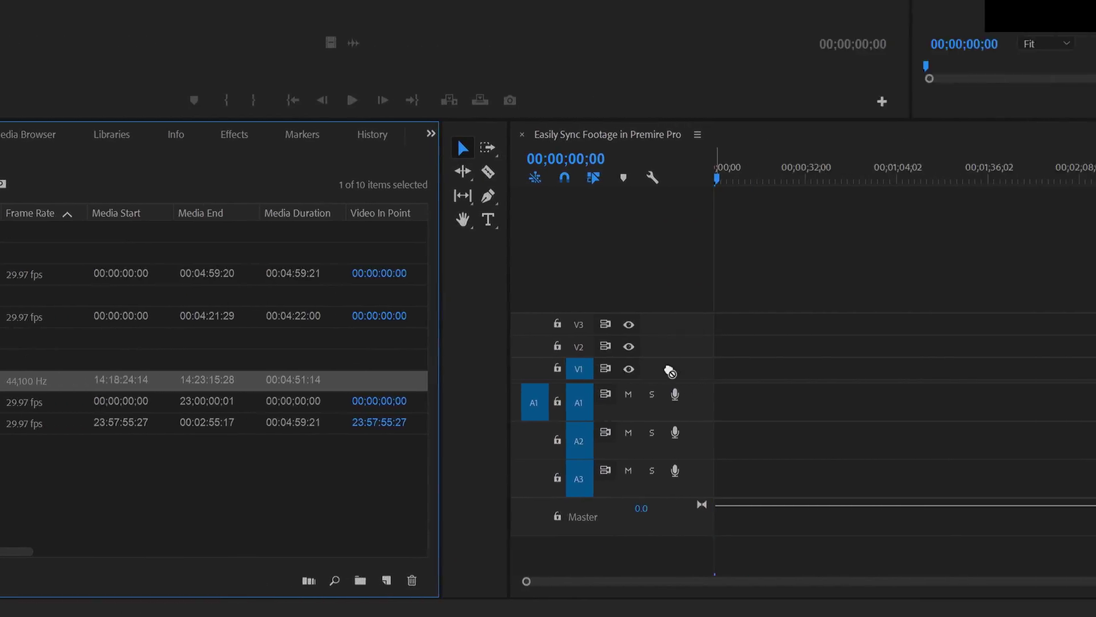
pyautogui.moveTo(671, 372); pyautogui.dragTo(737, 400)
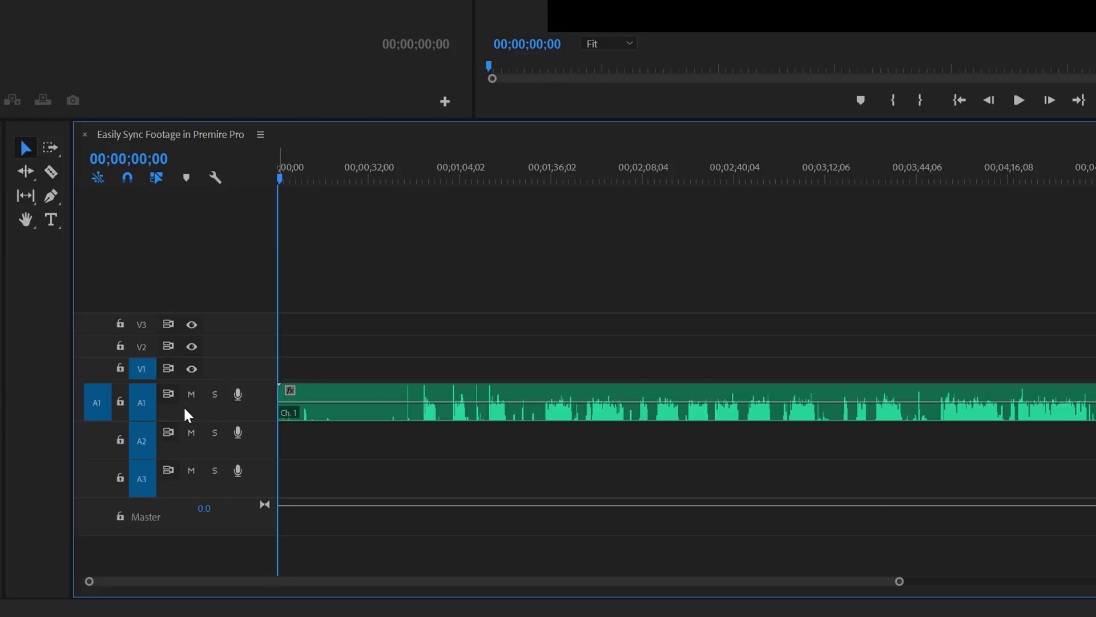
pyautogui.click(120, 402)
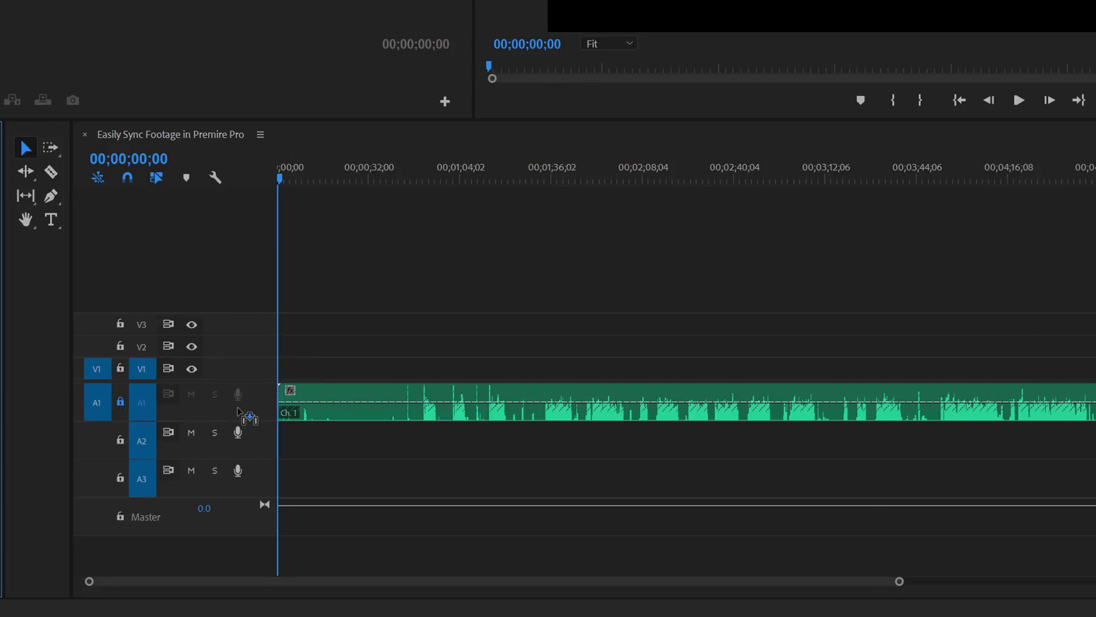
pyautogui.moveTo(445, 606); pyautogui.dragTo(407, 457)
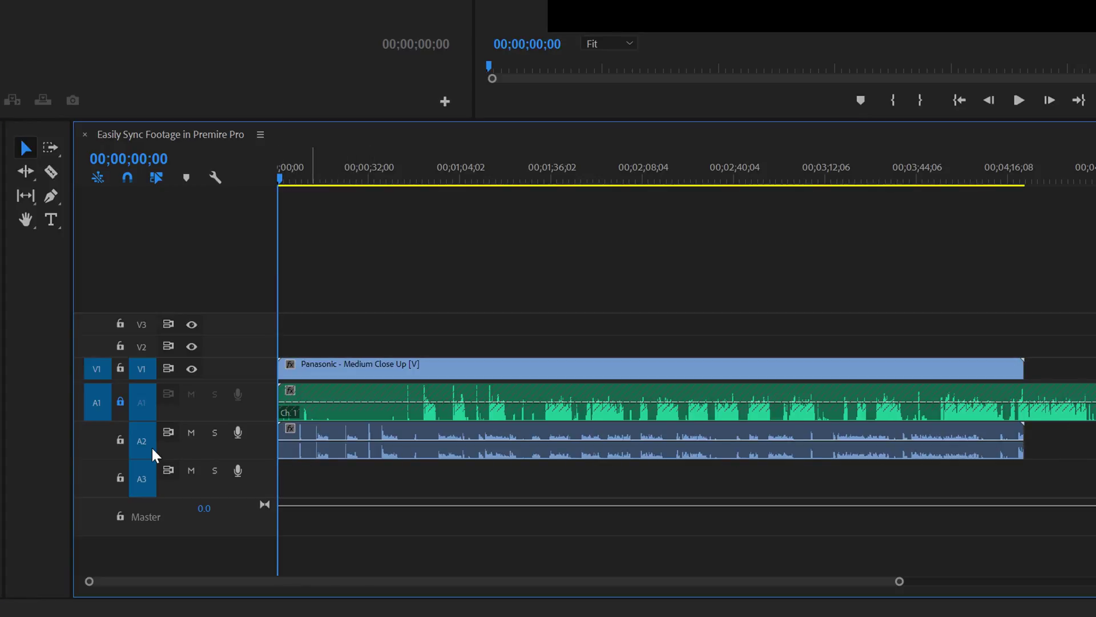
pyautogui.click(120, 440)
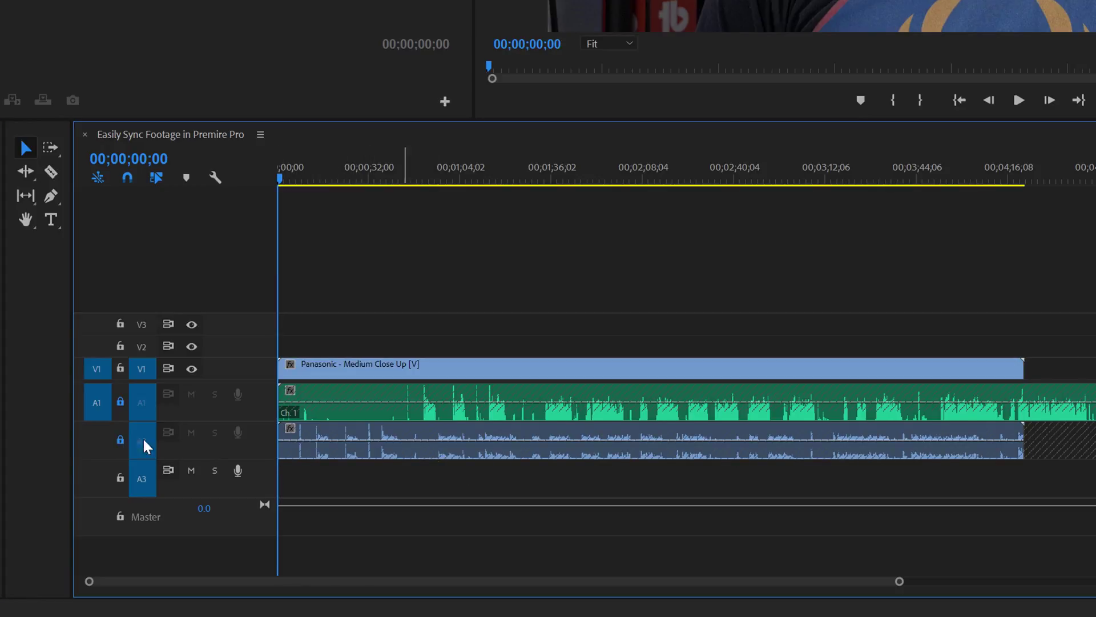
# Add MVI_5496.MOV on V2/A3 at the start, unlock A1 and A2, and select all clips
pyautogui.moveTo(1085, 368)
pyautogui.mouseDown()
pyautogui.moveTo(369, 366)
pyautogui.moveTo(273, 361)
pyautogui.moveTo(278, 342)
pyautogui.mouseUp()
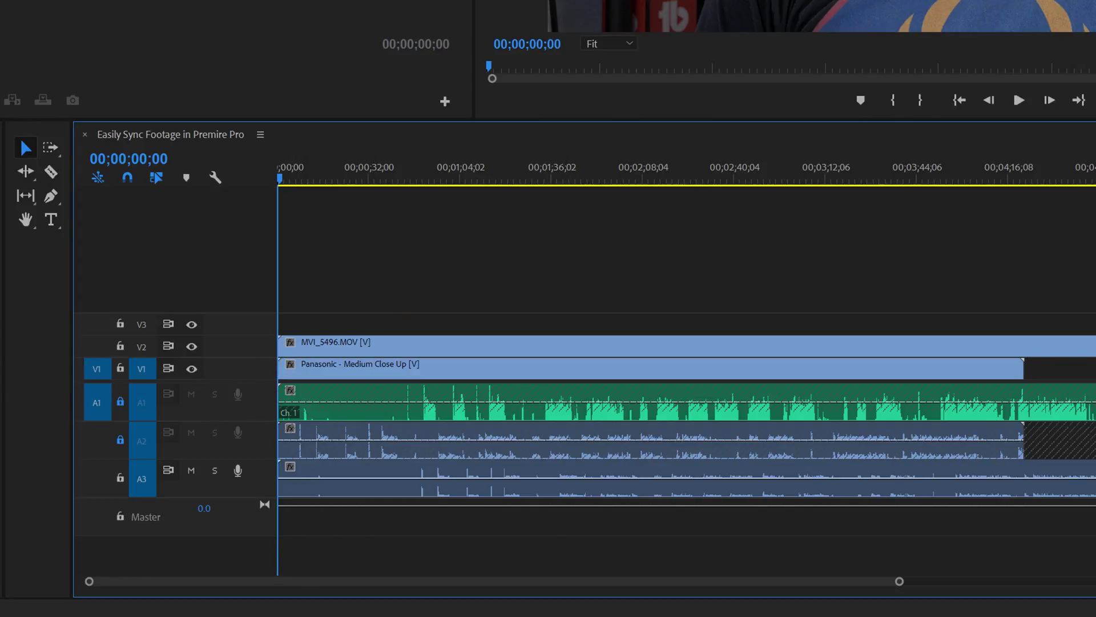
pyautogui.click(121, 400)
pyautogui.click(121, 440)
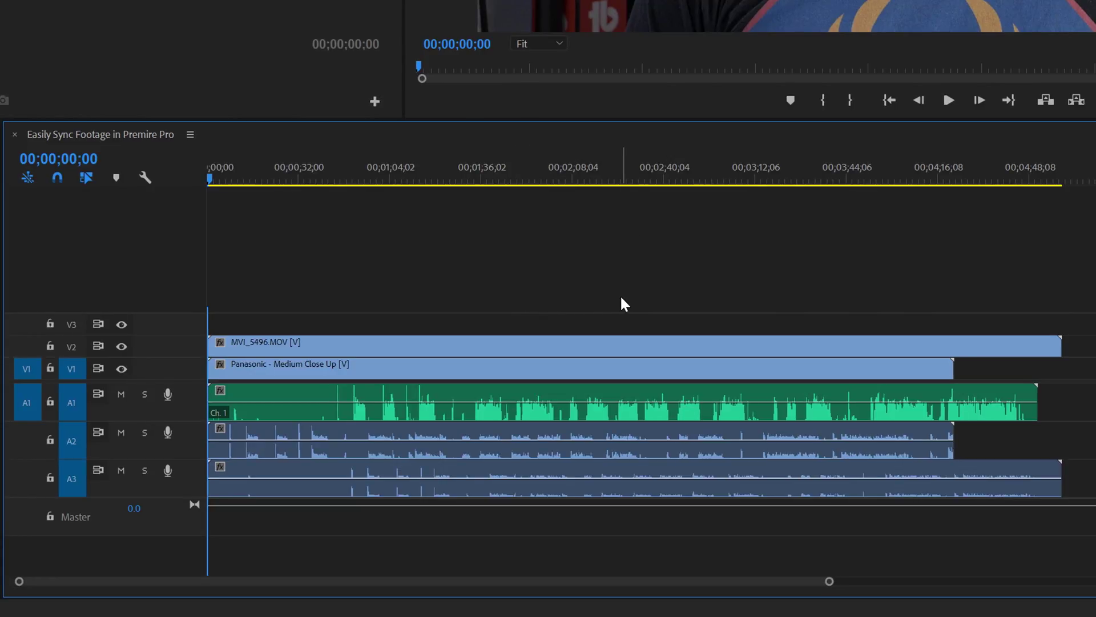
pyautogui.hotkey('ctrl', 'a')
# Synchronize all three clips by Audio on Track Channel 1, then deselect them
pyautogui.rightClick(605, 350)
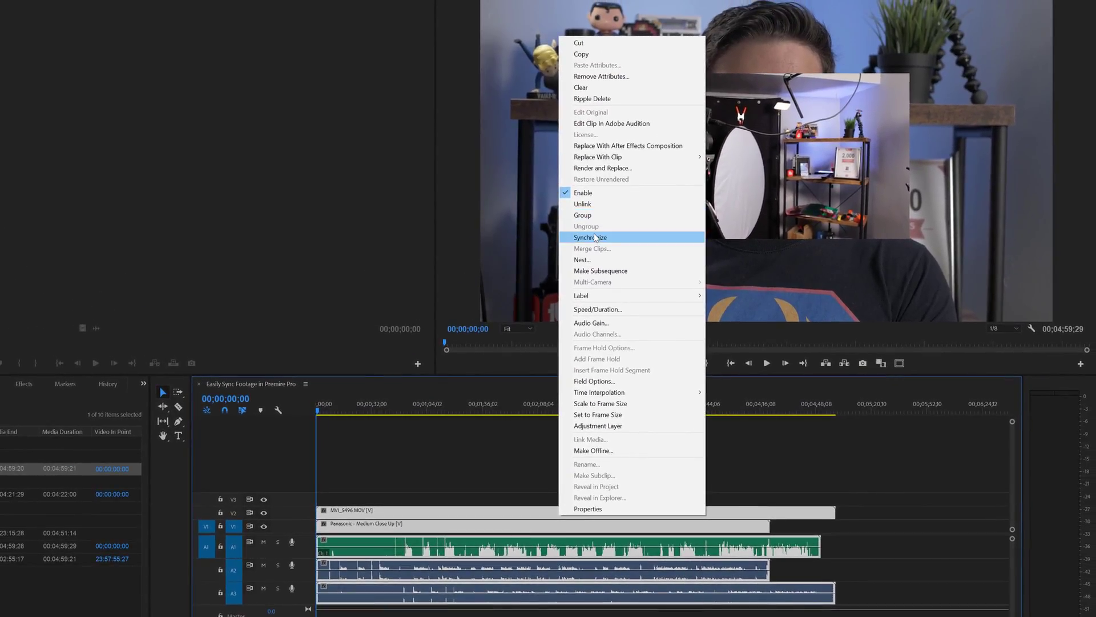
pyautogui.click(603, 176)
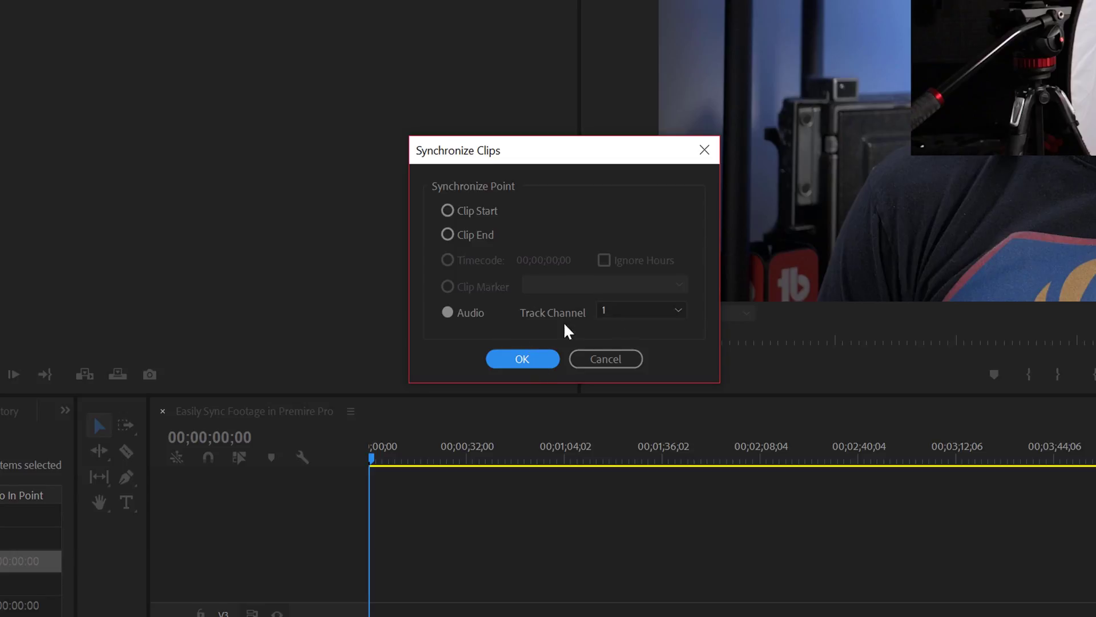
pyautogui.click(518, 360)
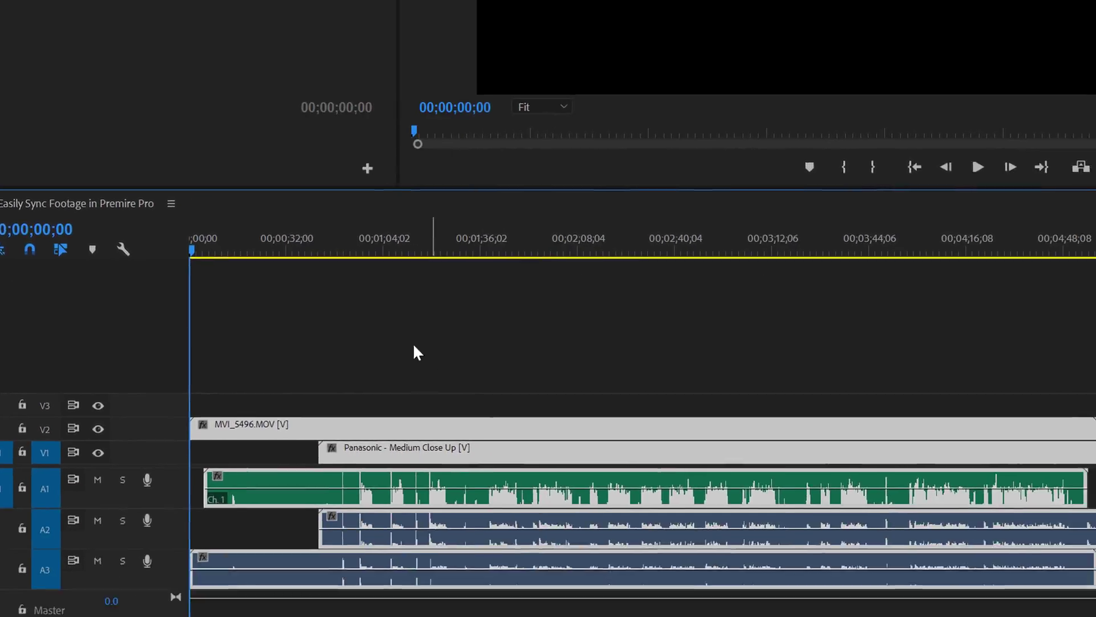
pyautogui.click(413, 342)
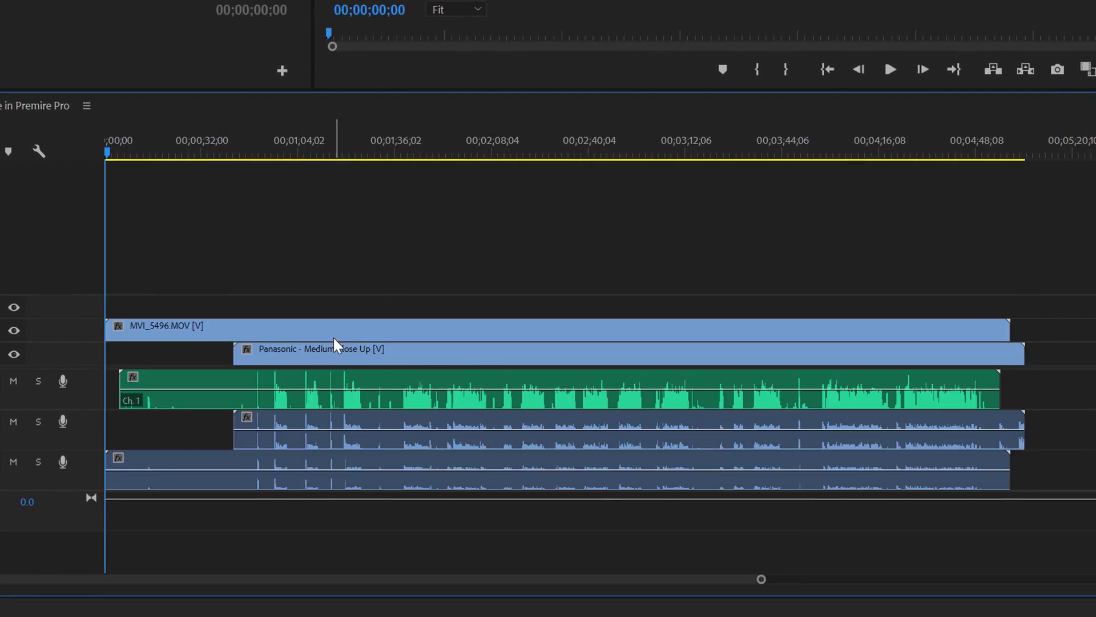
# Play the synced clips from 55;17 to 58;17 to review the sync
pyautogui.moveTo(259, 142); pyautogui.dragTo(273, 143)
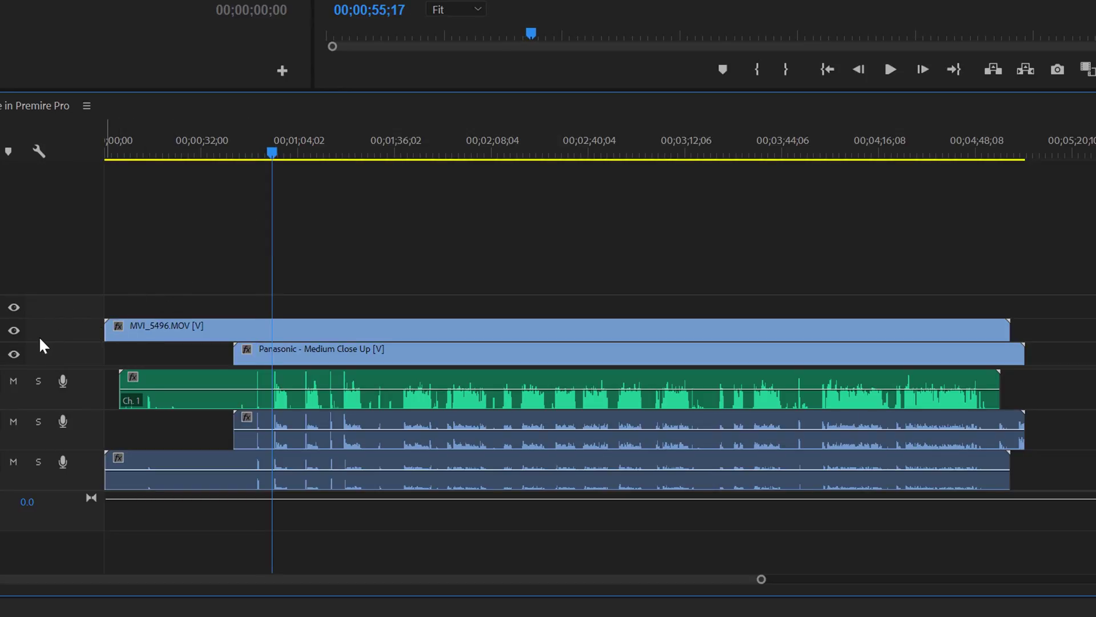
pyautogui.press('space')
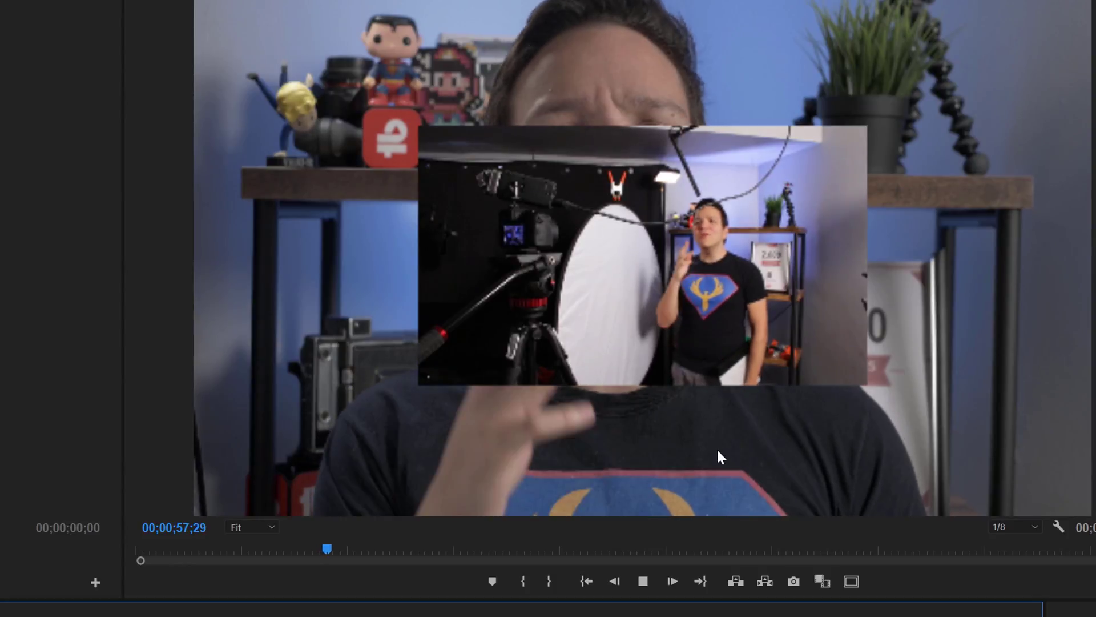
pyautogui.click(643, 580)
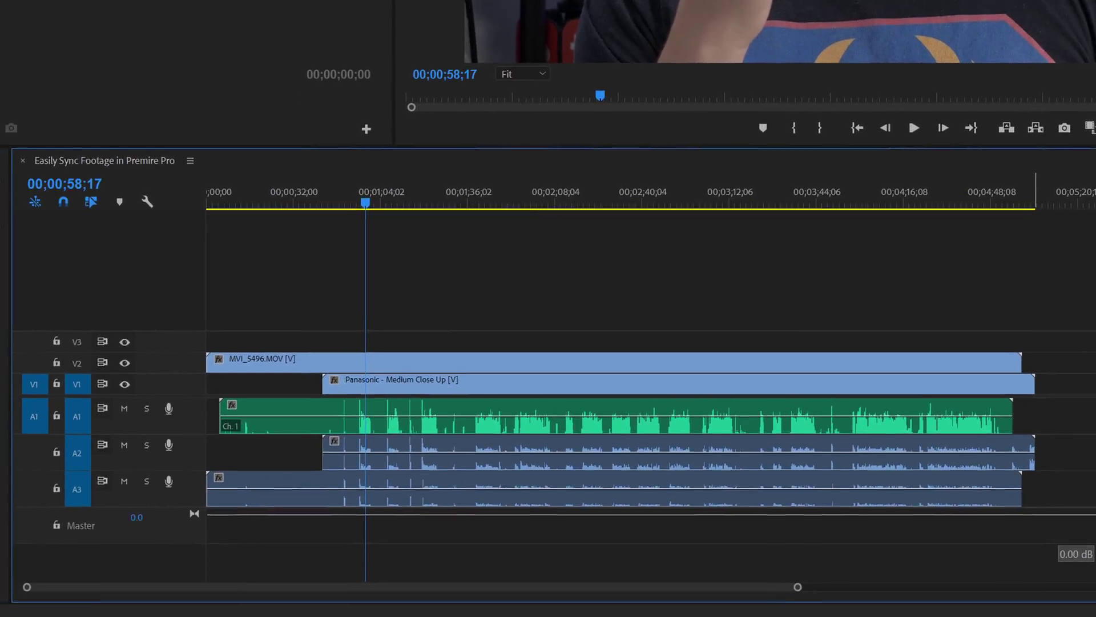
# Unlink the synced clips and delete the camera audio clips on A2 and A3
pyautogui.moveTo(1067, 538); pyautogui.dragTo(973, 457)
pyautogui.rightClick(980, 454)
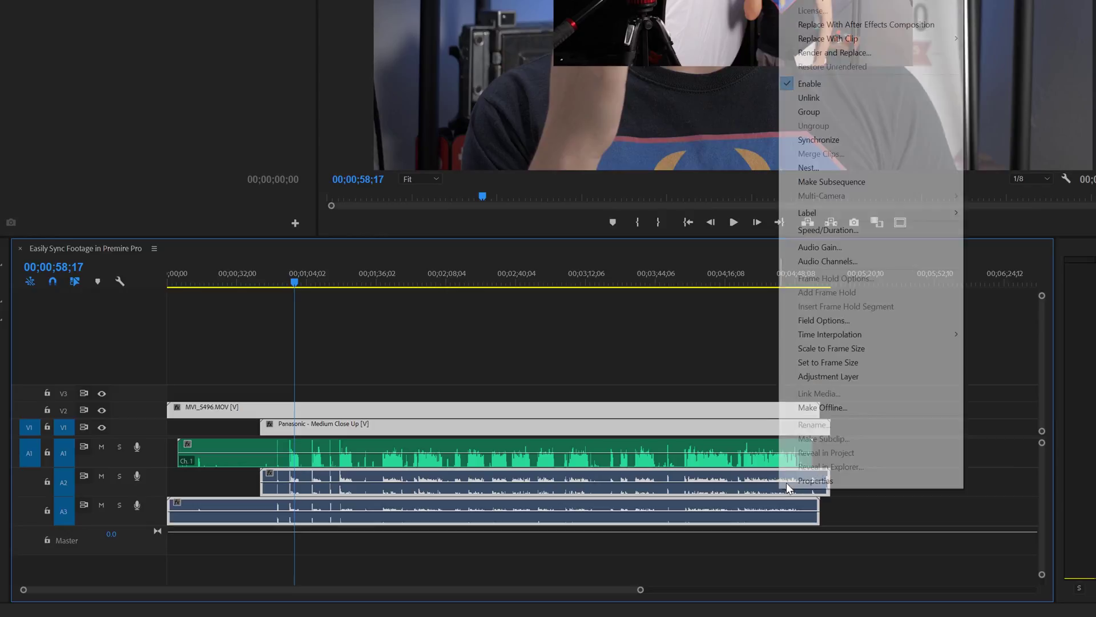
pyautogui.click(810, 98)
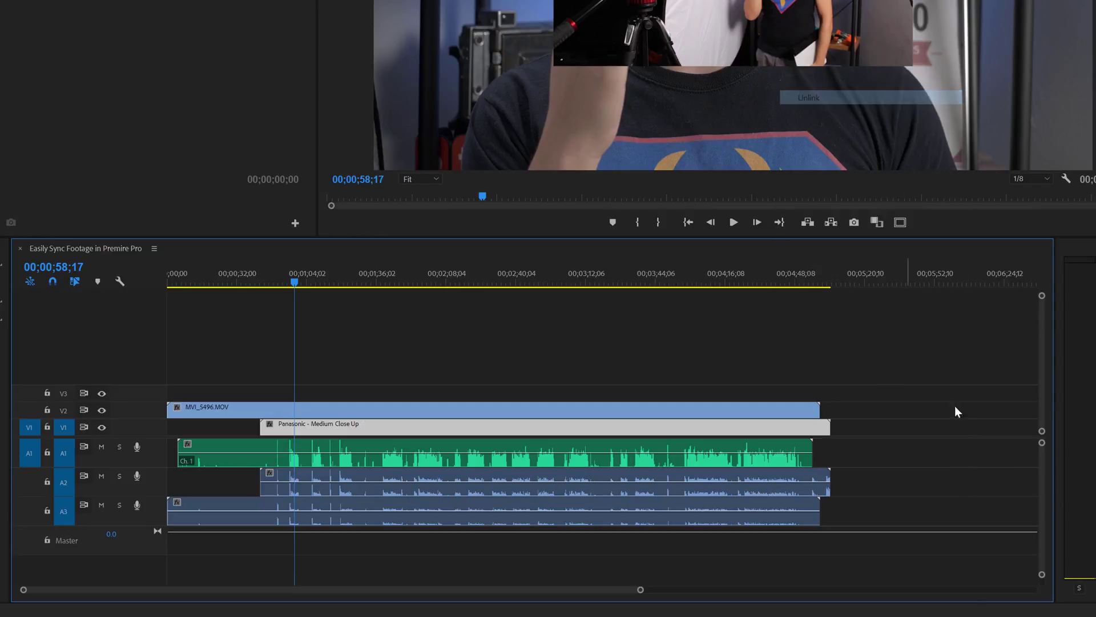
pyautogui.moveTo(879, 548); pyautogui.dragTo(734, 490)
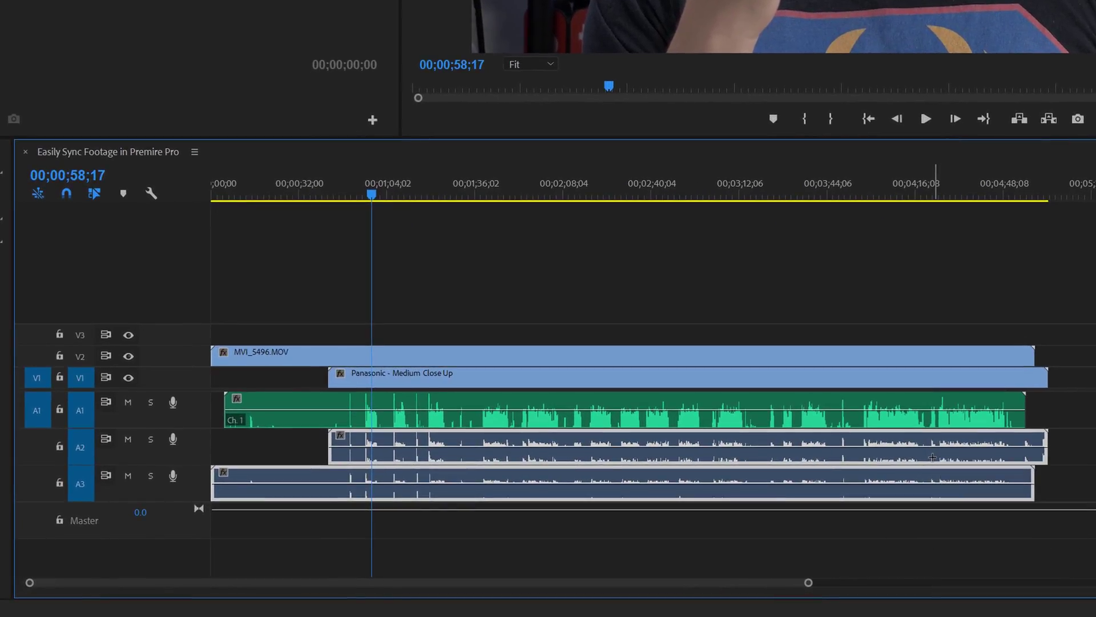
pyautogui.press('Delete')
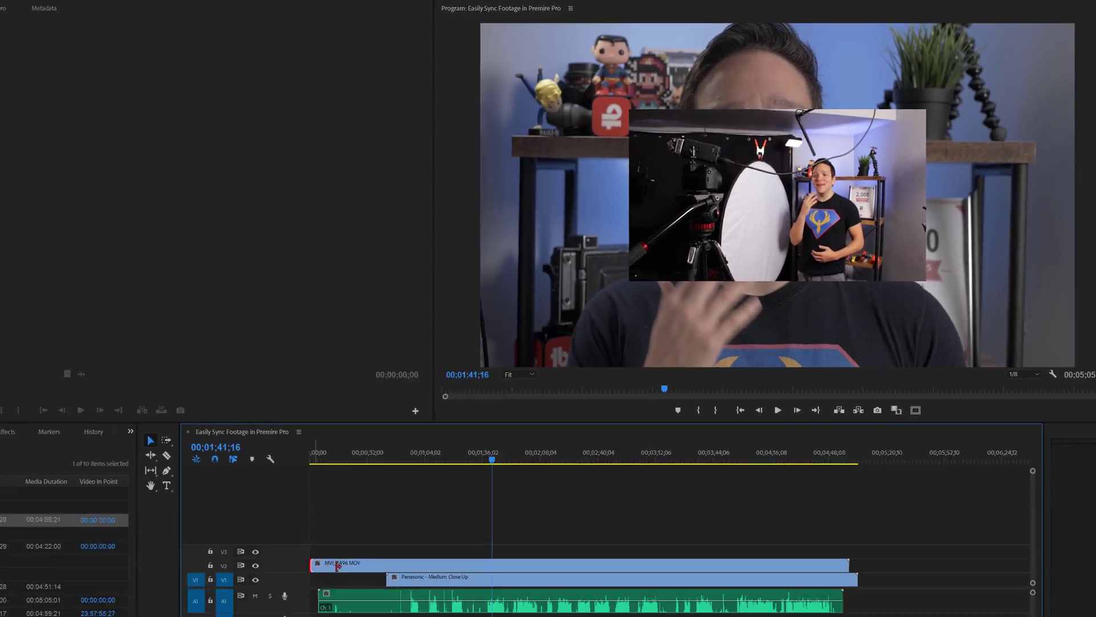
# Move MVI_5496.MOV on V2 to start at the playhead, review playback, then Set to Frame Size
pyautogui.moveTo(437, 483); pyautogui.dragTo(590, 485)
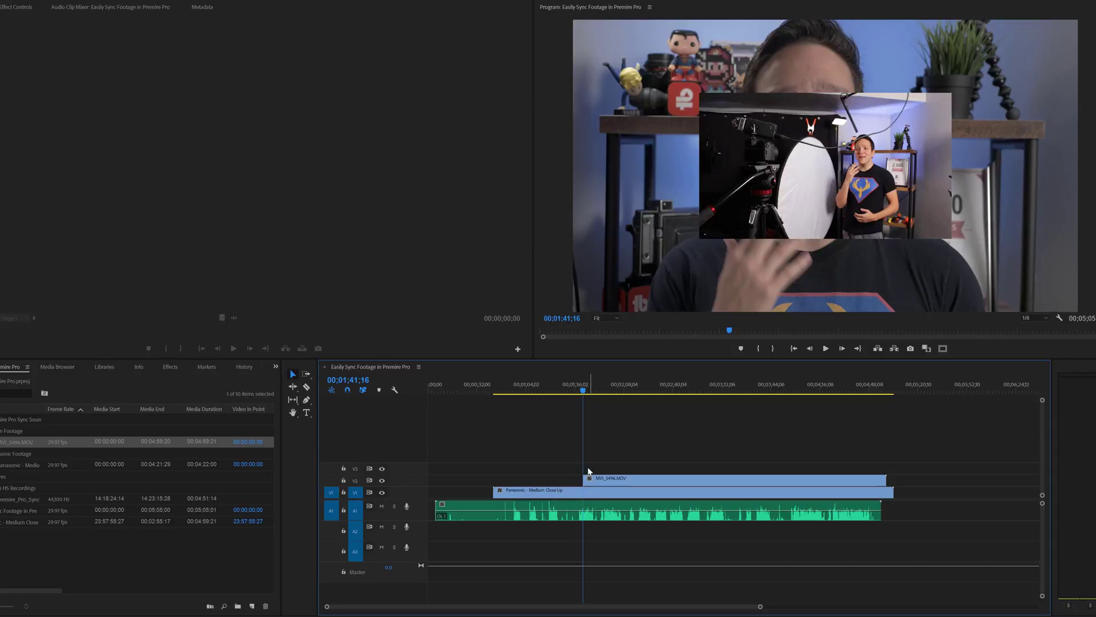
pyautogui.moveTo(588, 391); pyautogui.dragTo(577, 391)
pyautogui.press('space')
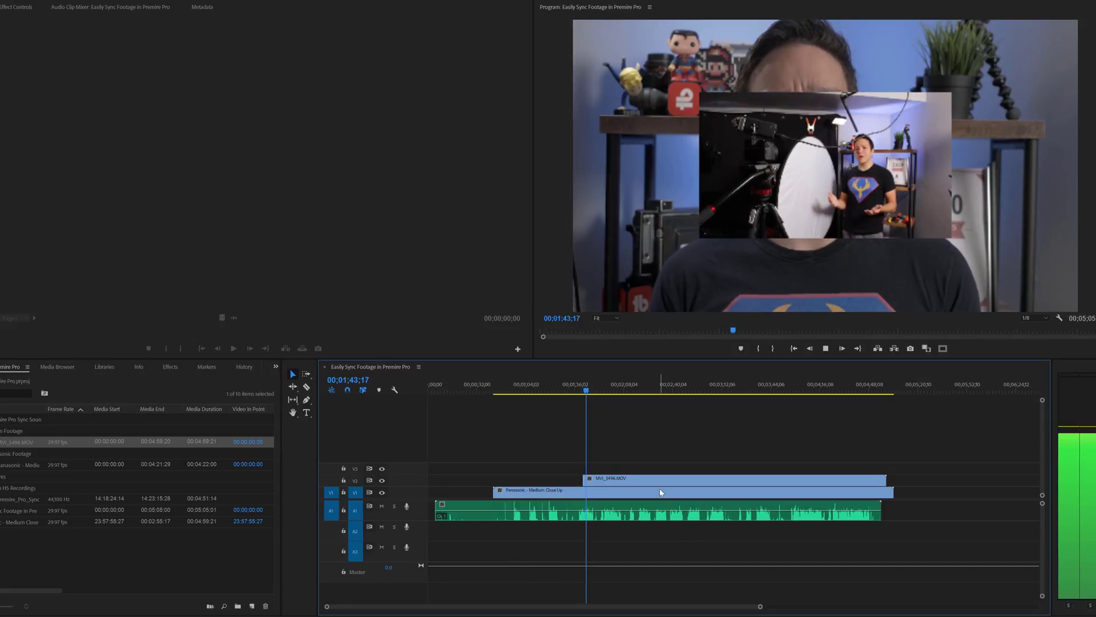
pyautogui.press('space')
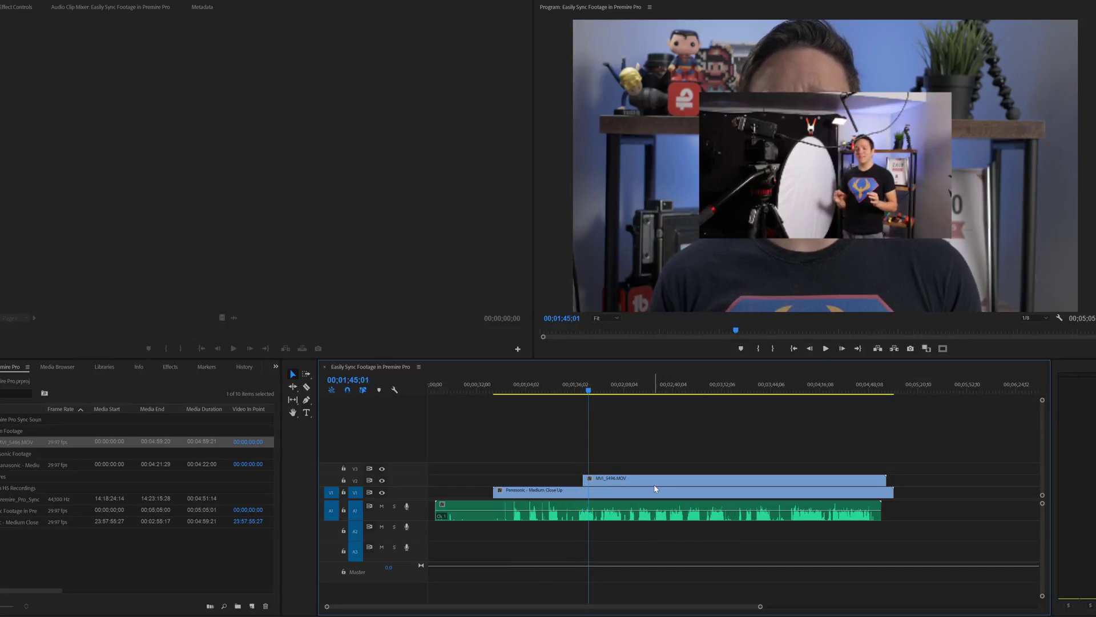
pyautogui.rightClick(654, 485)
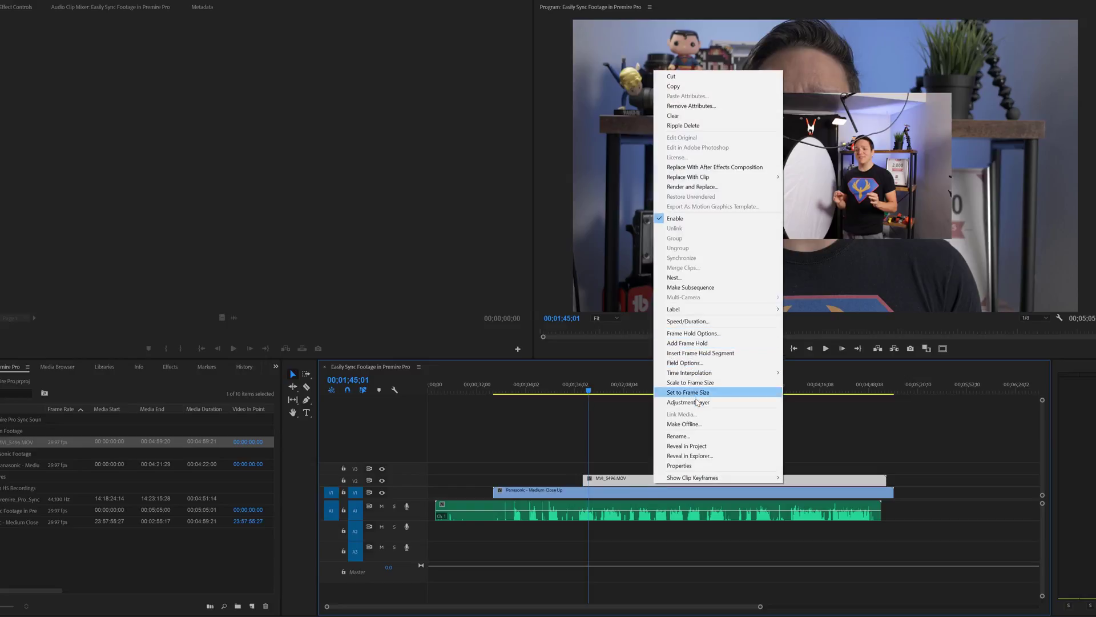
pyautogui.click(692, 382)
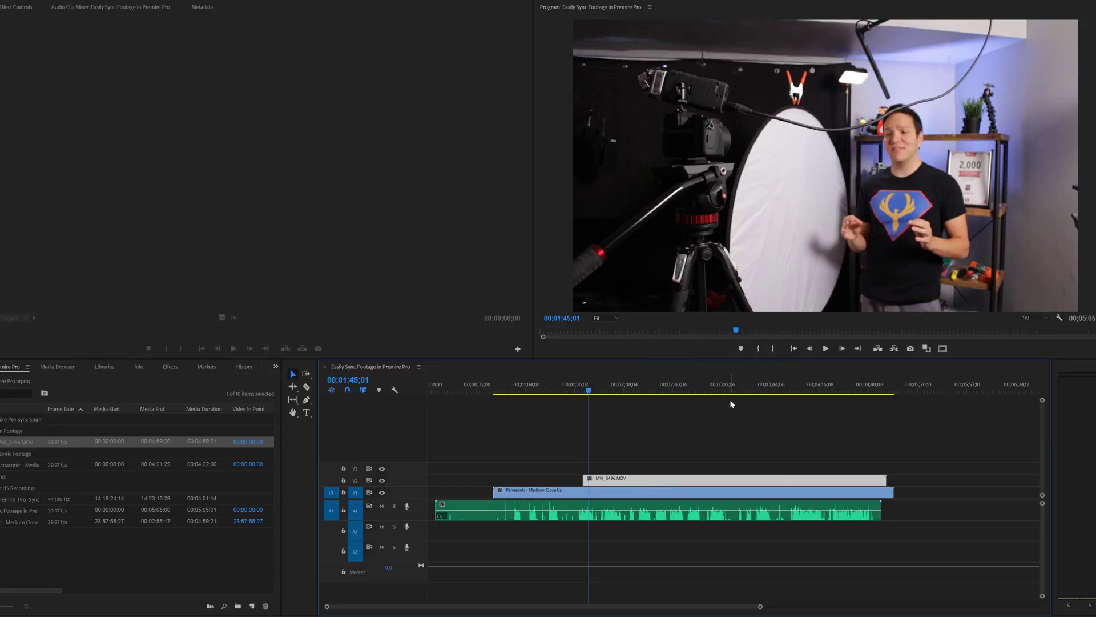